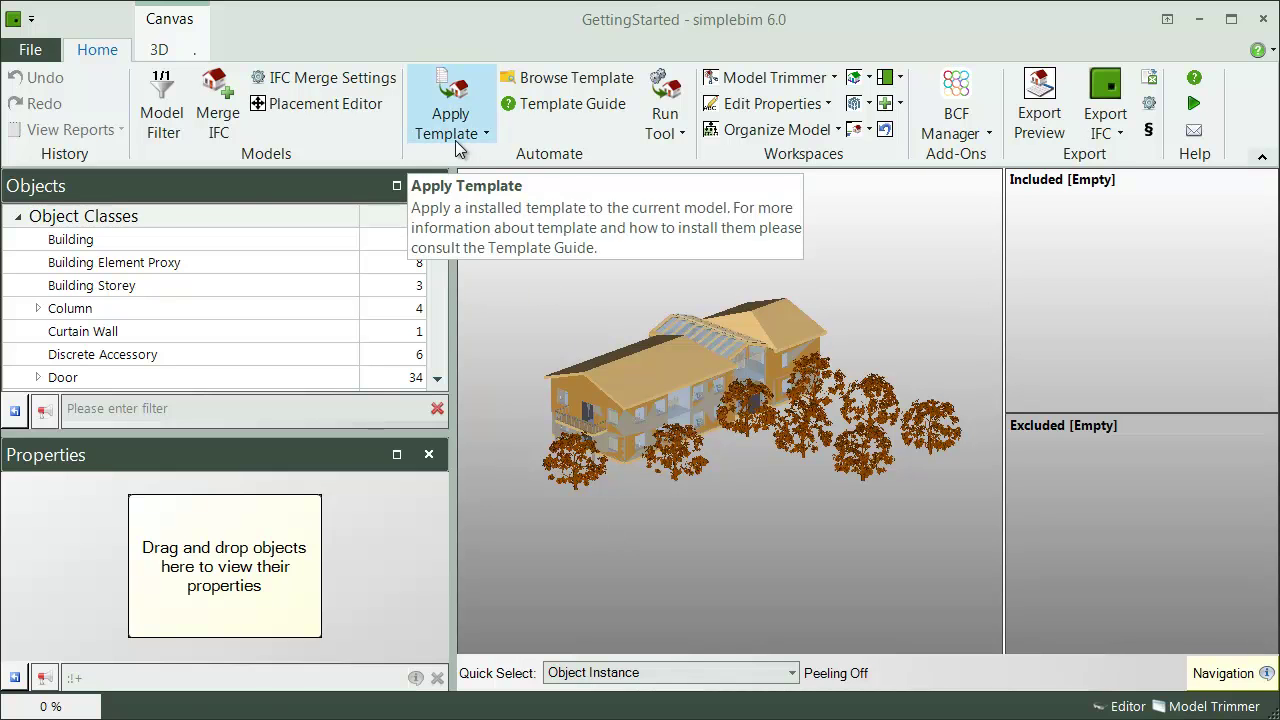
Apply the Getting Started (Requirements) project template, sorting objects into 285 included and 203 excluded
click(458, 147)
mouse_move(535, 340)
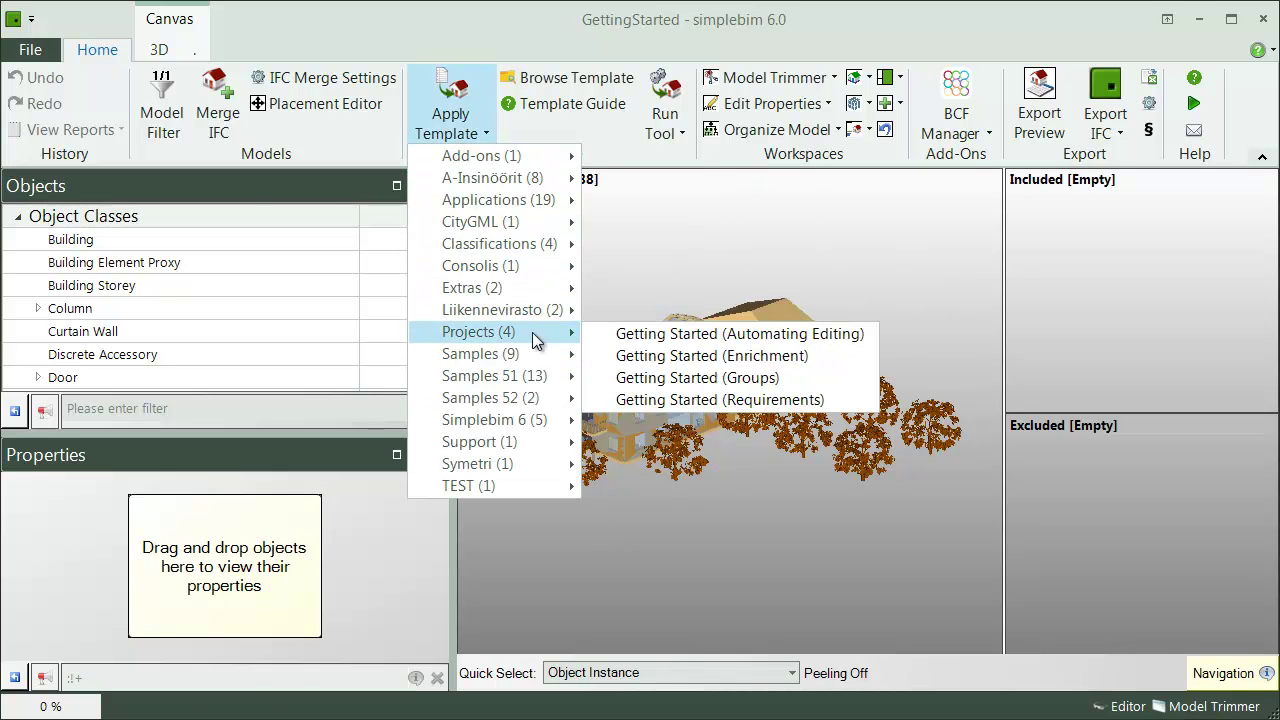
click(784, 401)
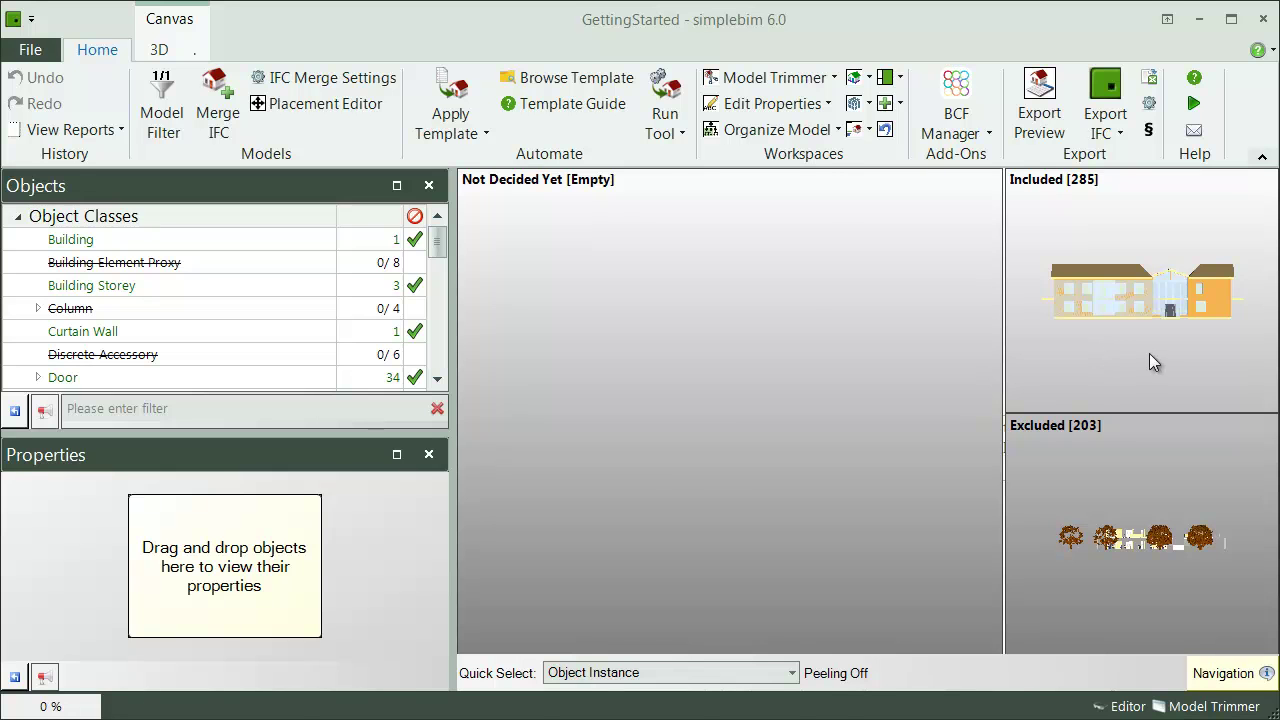
Swap the Included and Excluded sets into the main view to inspect them, ending on the 285 included objects
click(1149, 353)
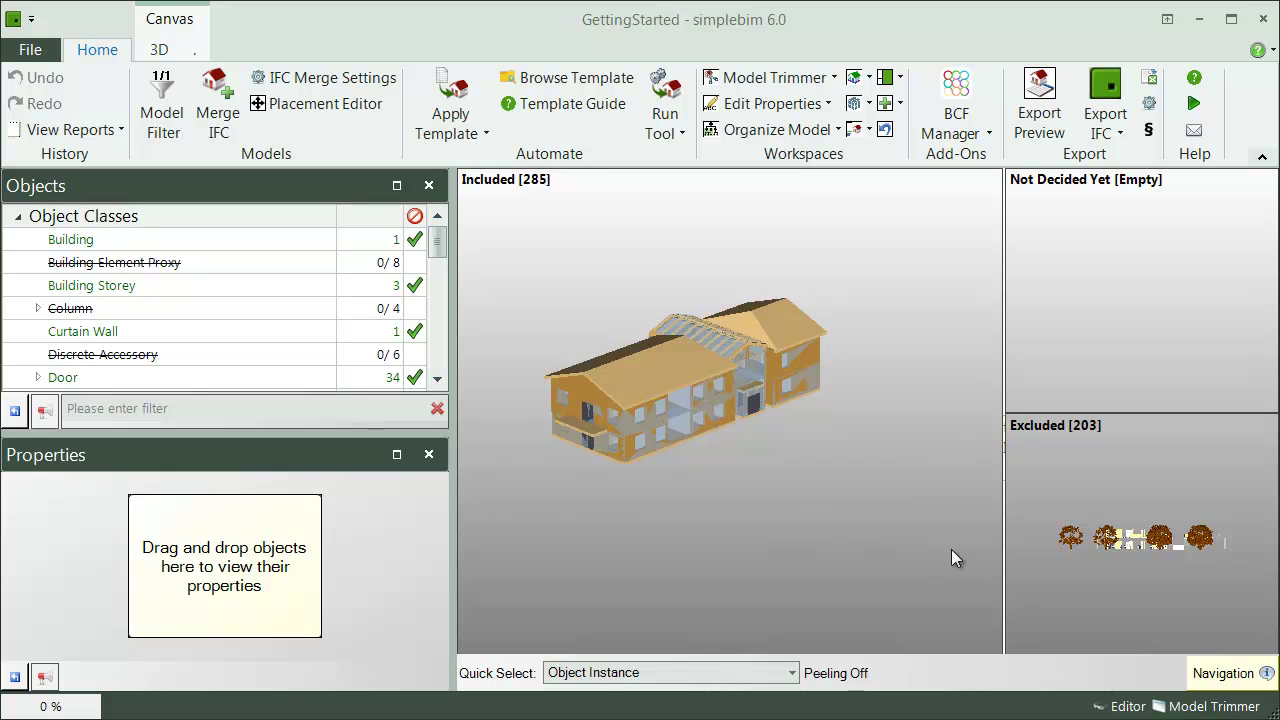
click(1074, 593)
scroll(688, 400, up, 5)
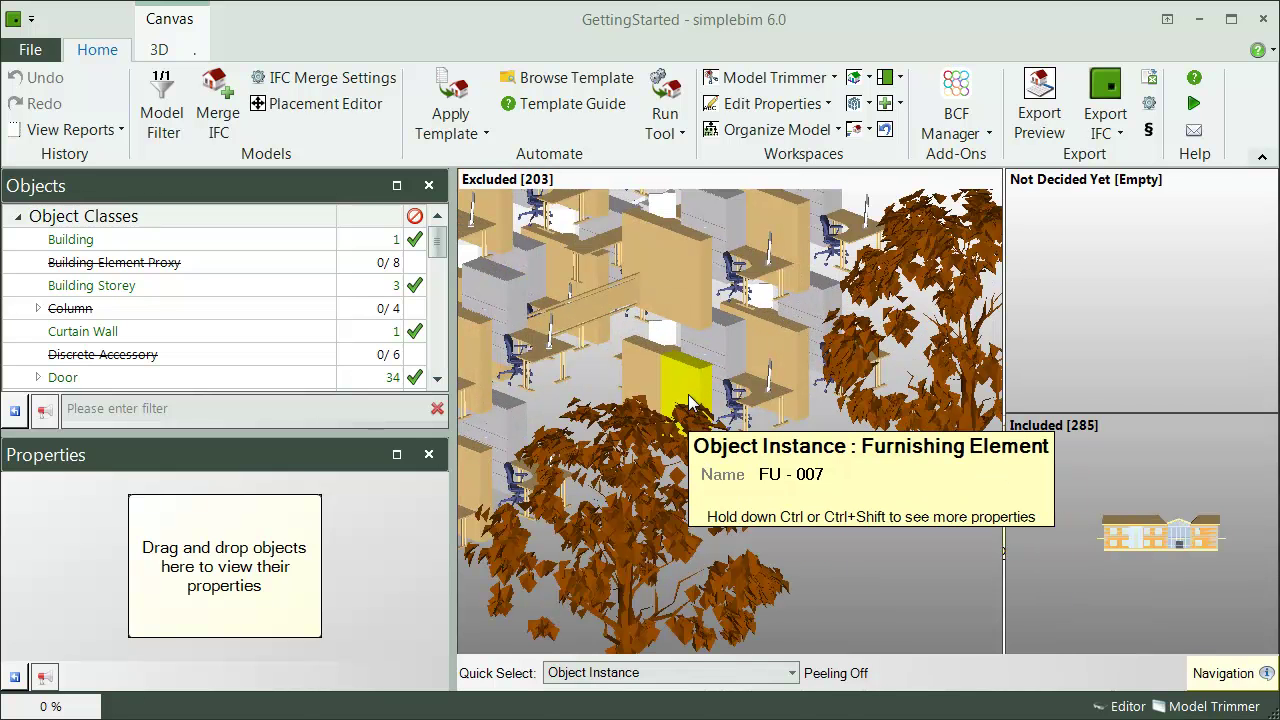
scroll(676, 518, down, 5)
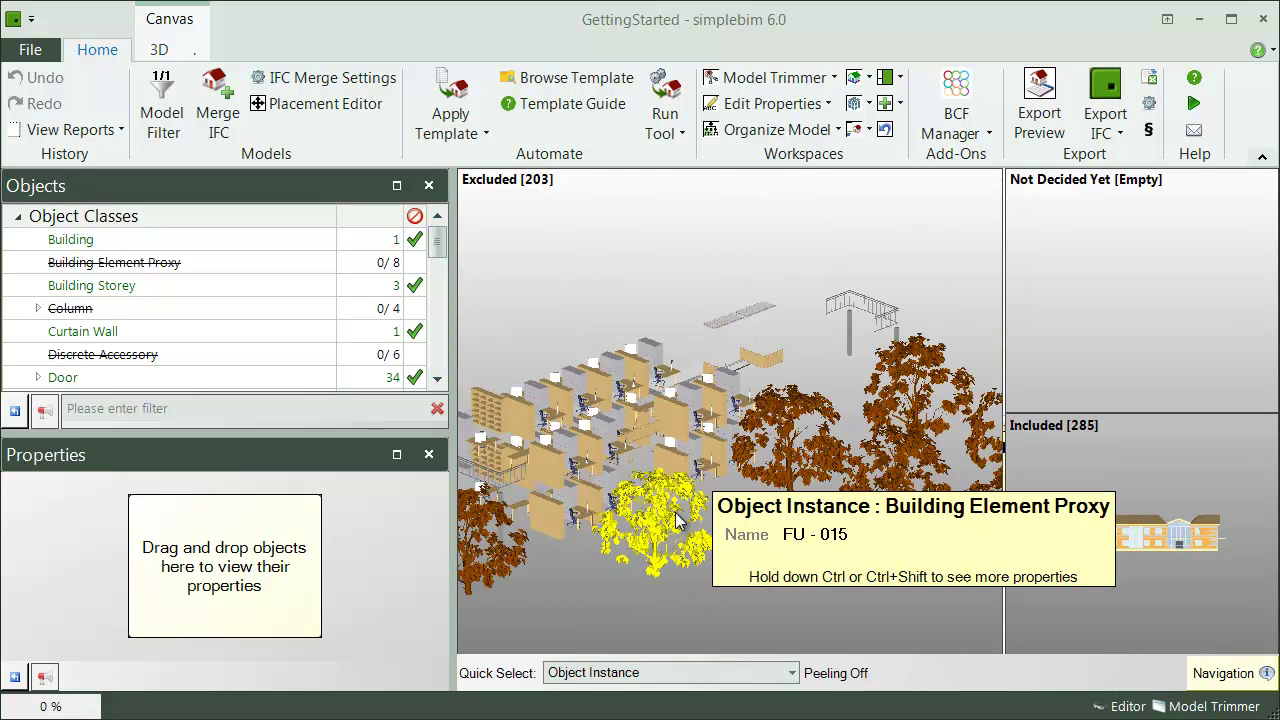
scroll(676, 519, down, 3)
middle_drag(738, 546, 744, 503)
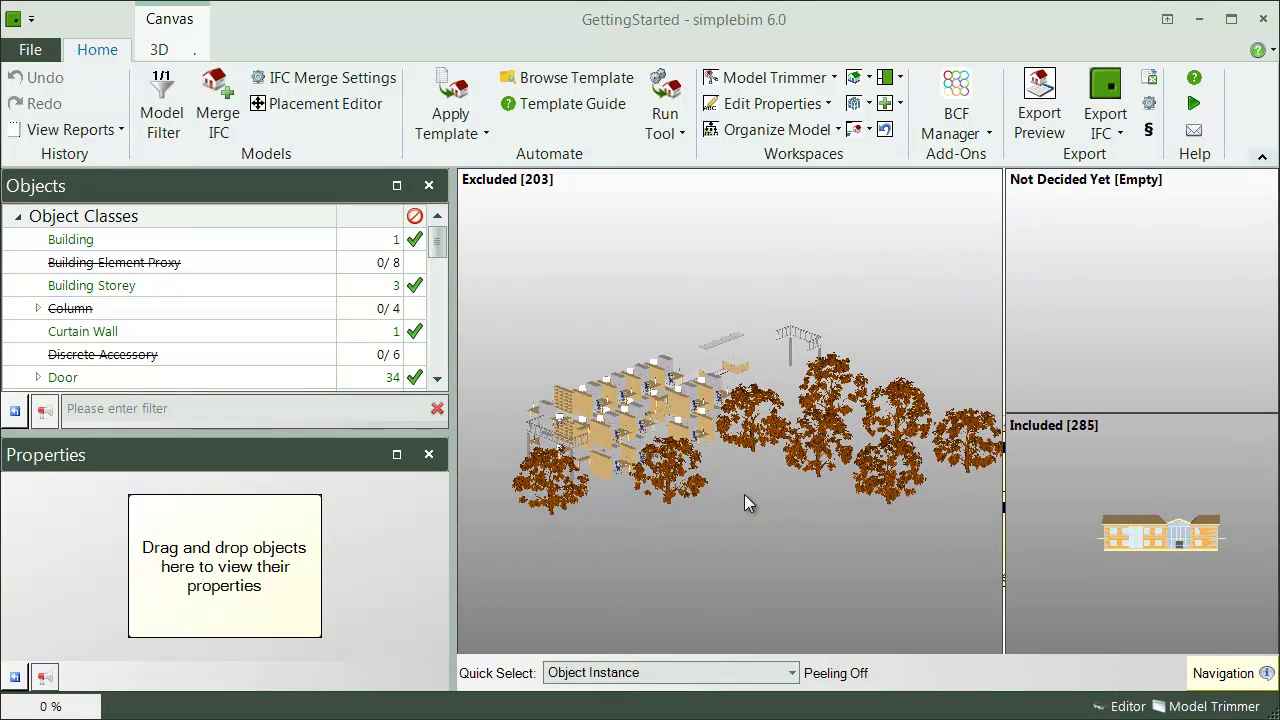
click(1057, 477)
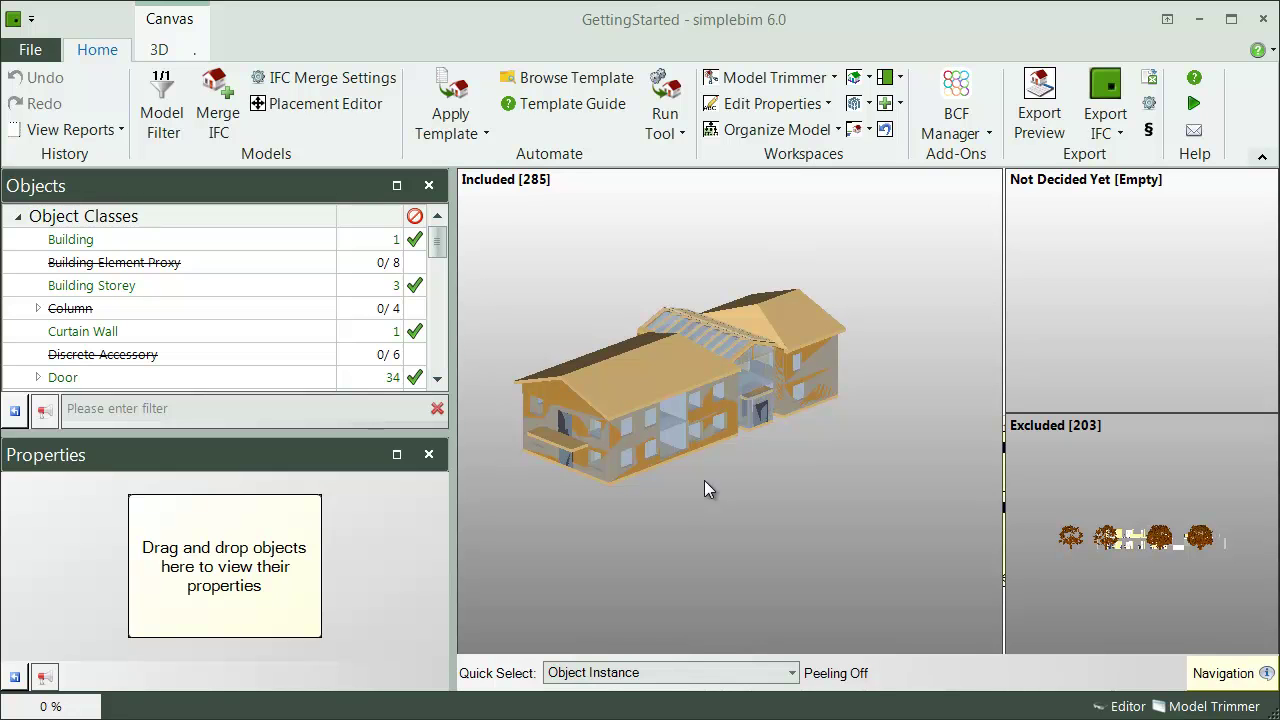
click(1075, 474)
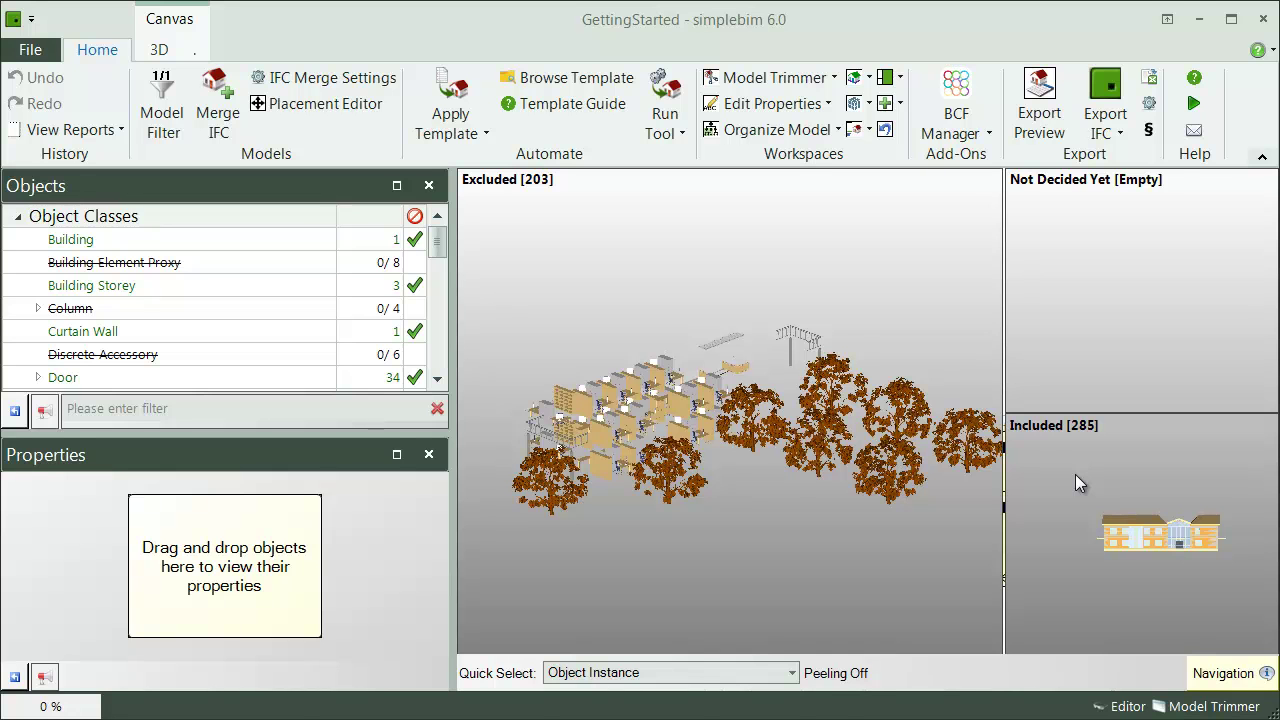
click(1052, 474)
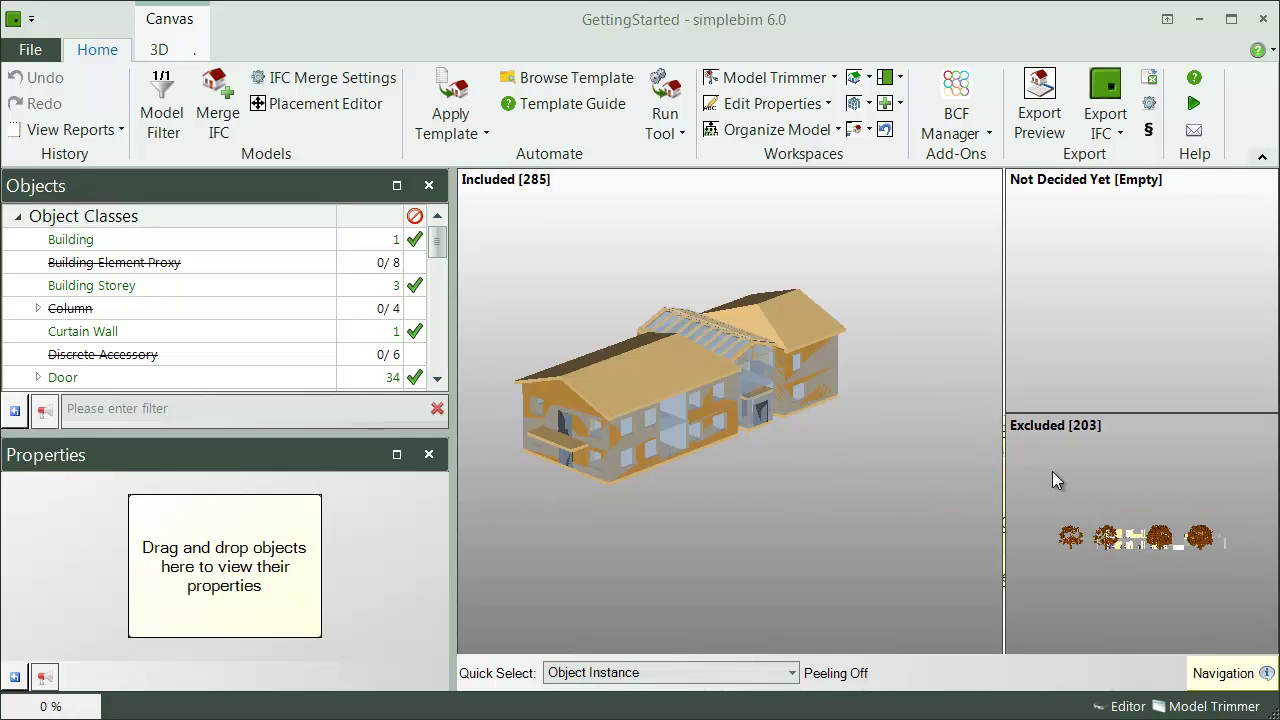
mouse_move(1248, 676)
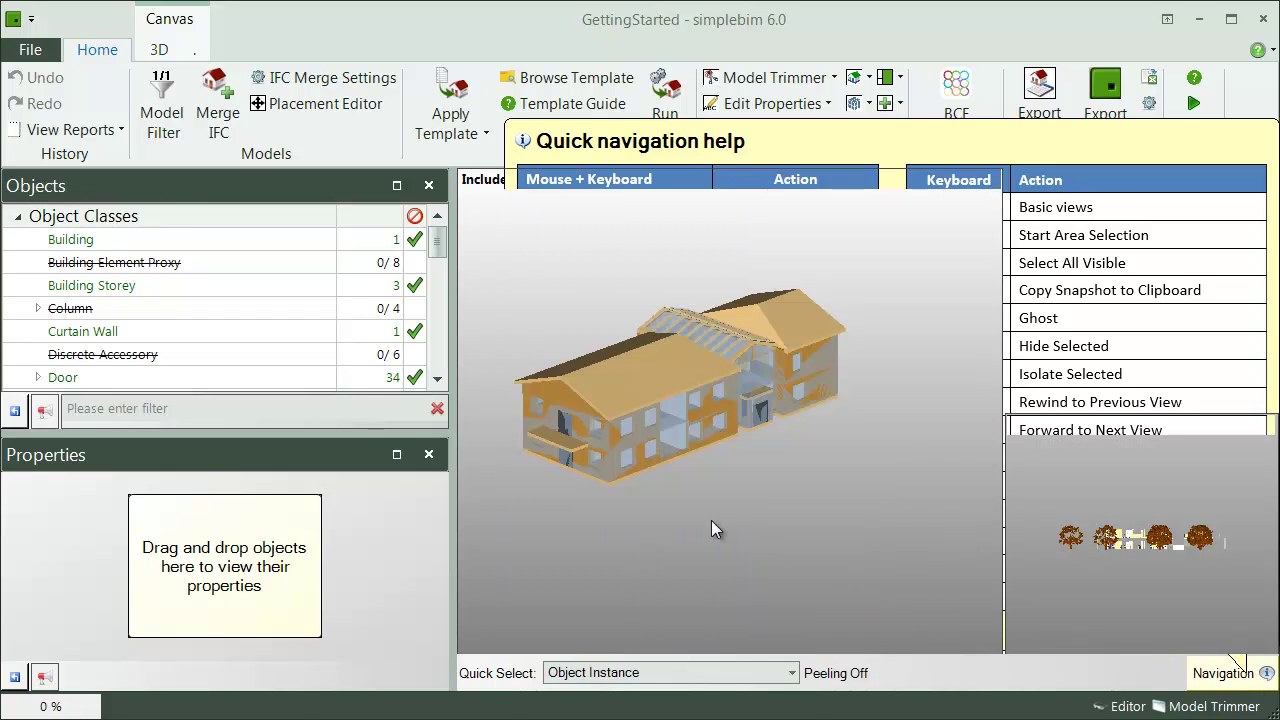
middle_drag(693, 508, 723, 533)
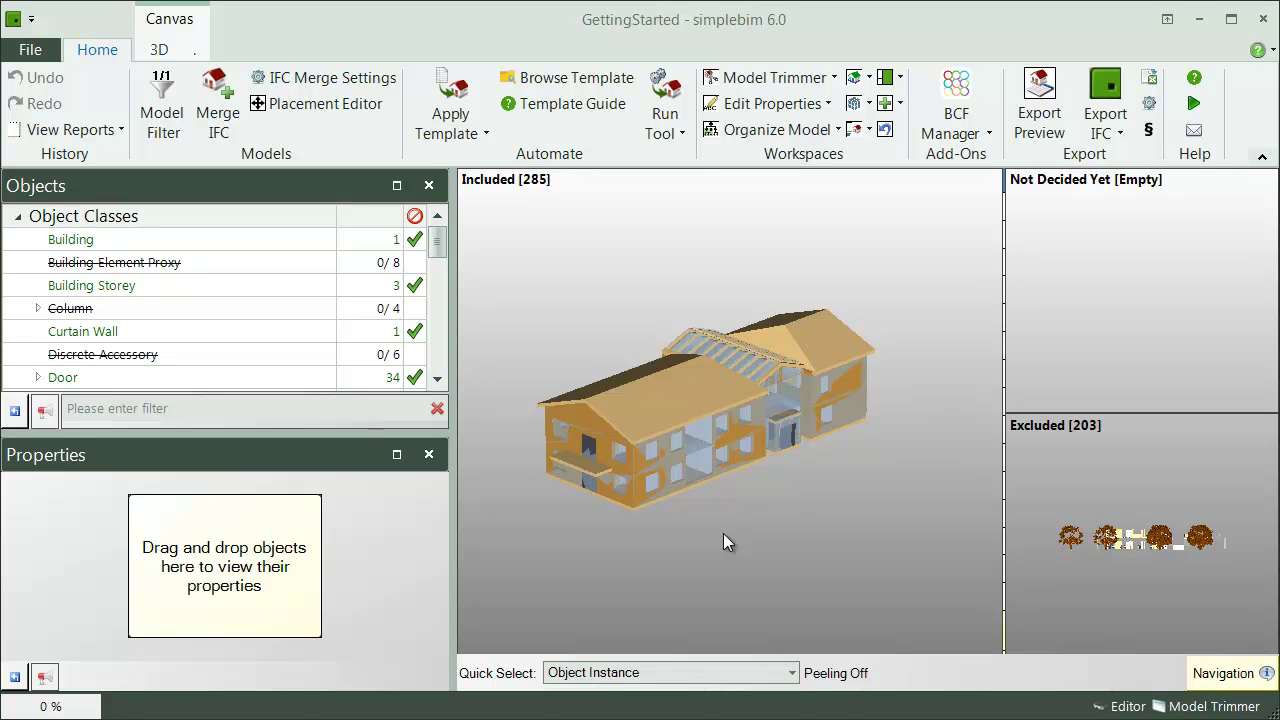
mouse_move(725, 527)
mouse_down()
mouse_move(673, 518)
mouse_move(571, 428)
mouse_move(824, 531)
mouse_move(709, 545)
mouse_move(724, 533)
mouse_move(715, 525)
mouse_move(547, 463)
mouse_move(694, 470)
mouse_move(791, 535)
mouse_move(732, 545)
mouse_up()
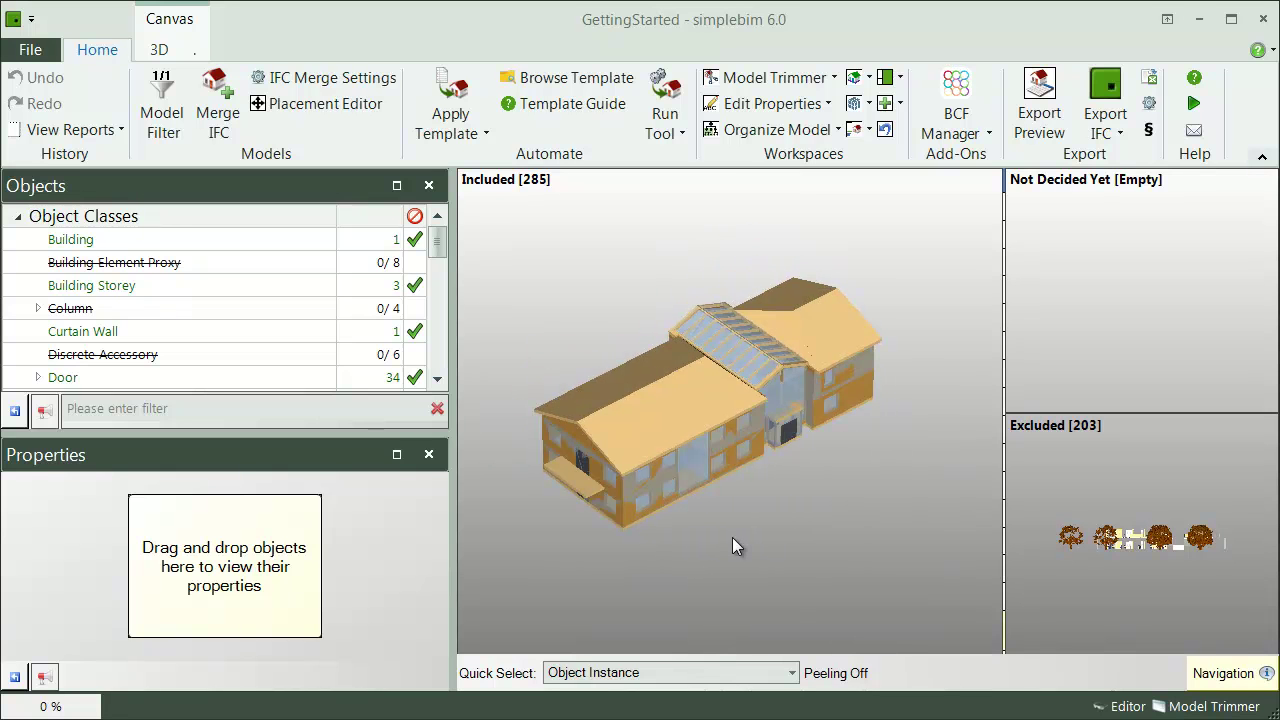
scroll(730, 500, up, 4)
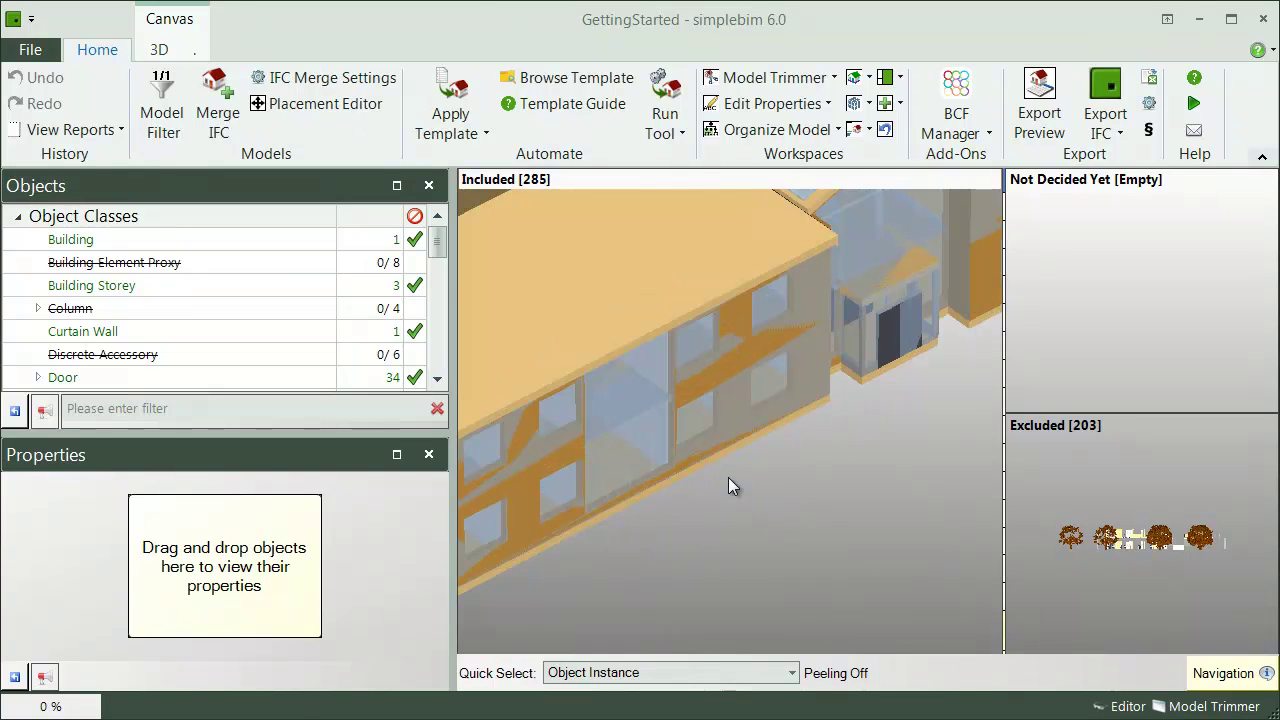
scroll(728, 477, down, 3)
scroll(727, 470, down, 2)
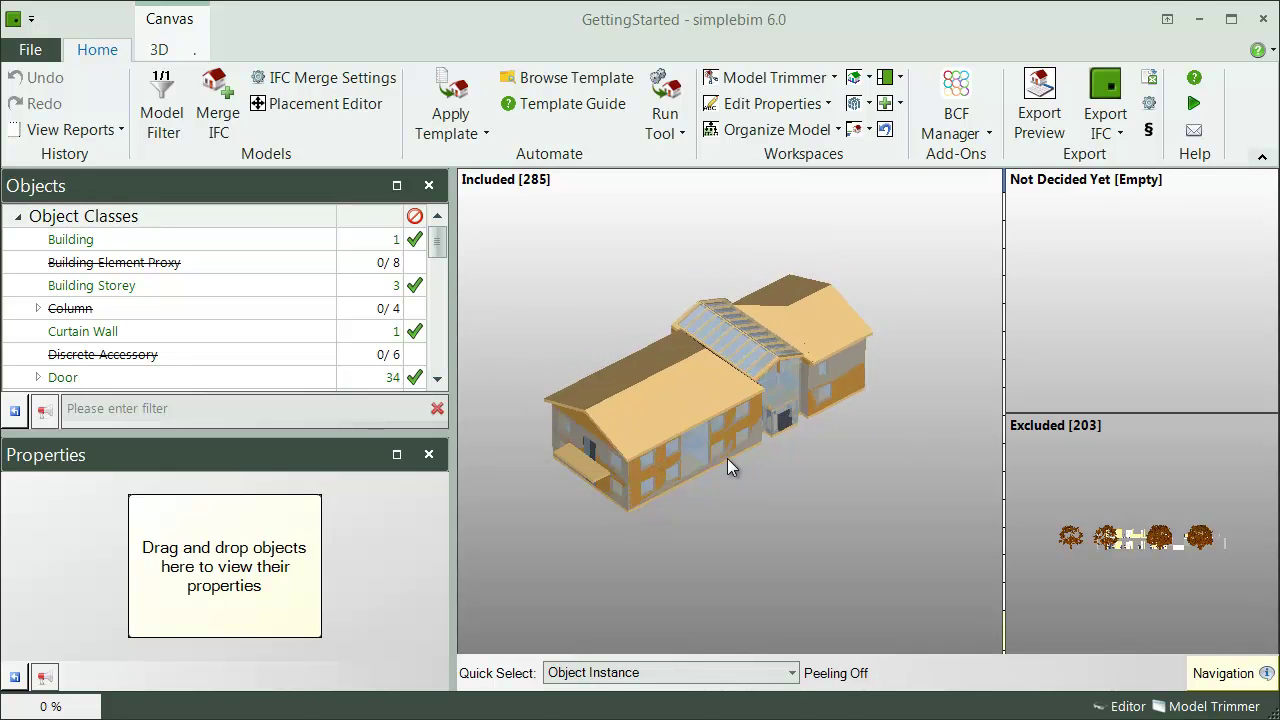
scroll(730, 434, up, 4)
scroll(711, 516, down, 3)
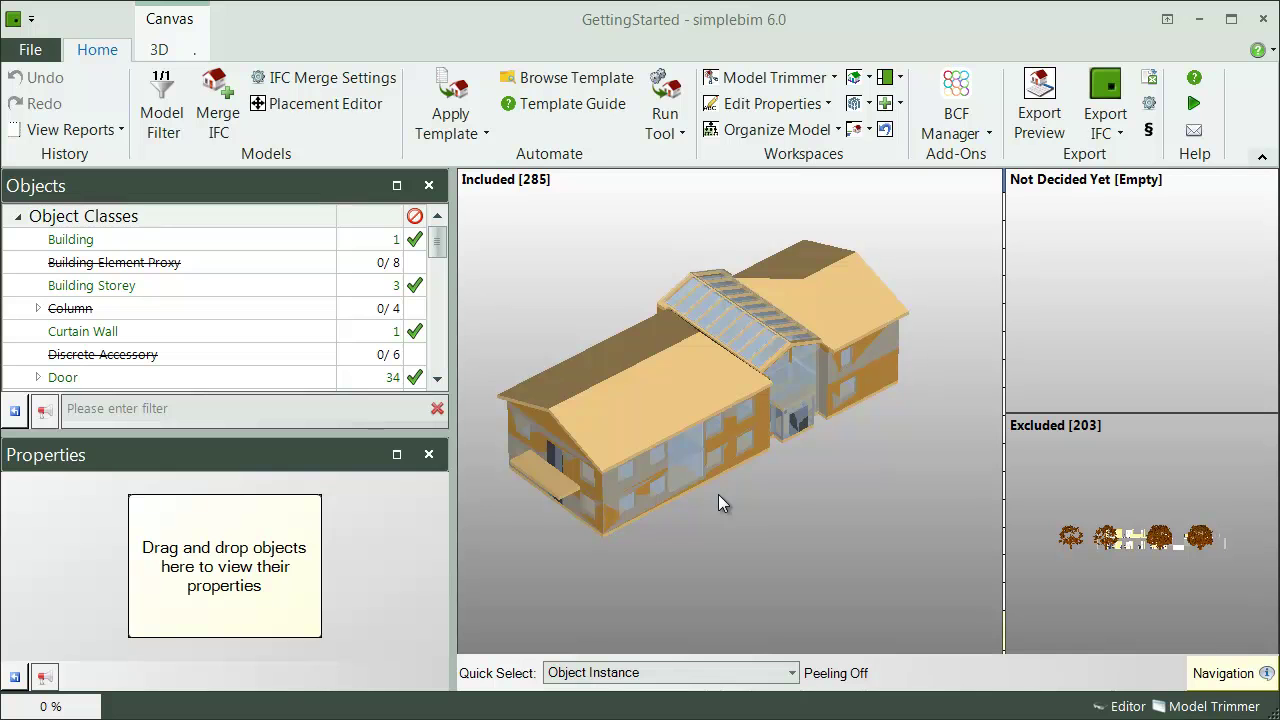
middle_drag(718, 494, 742, 522)
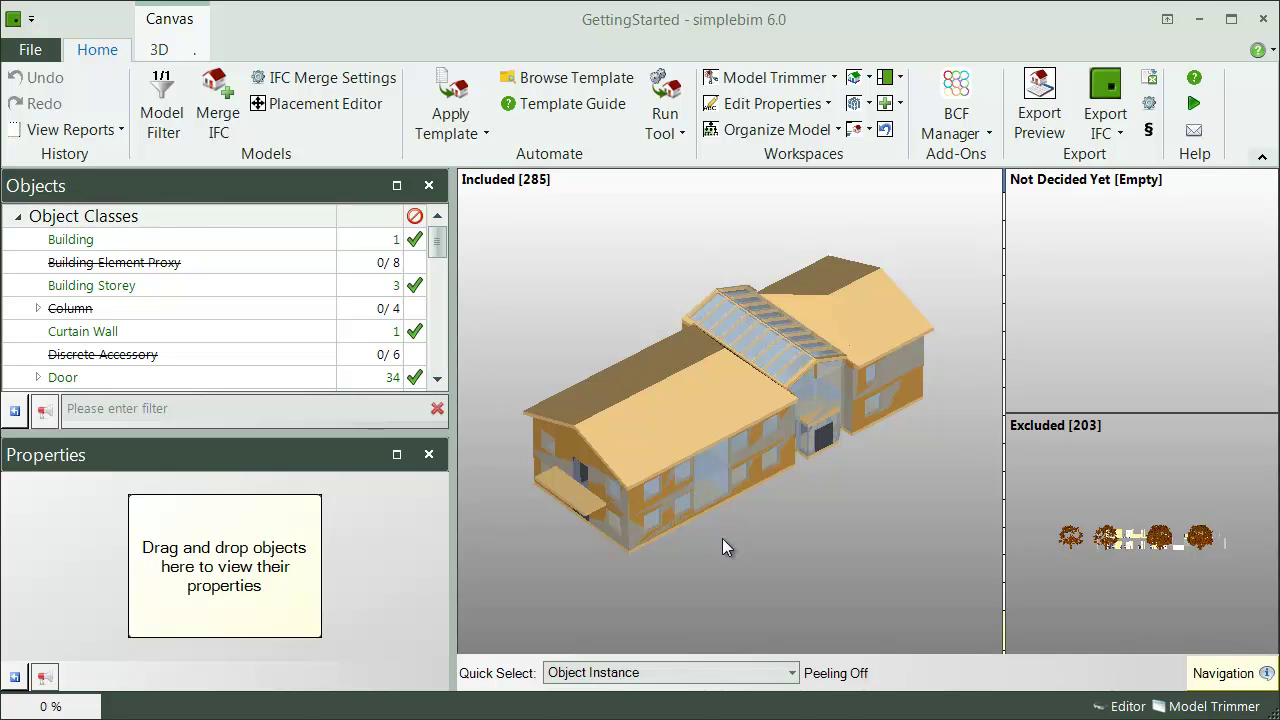
mouse_move(565, 507)
mouse_move(565, 507)
mouse_down()
mouse_move(537, 505)
mouse_move(622, 557)
mouse_move(533, 492)
mouse_move(580, 512)
mouse_up()
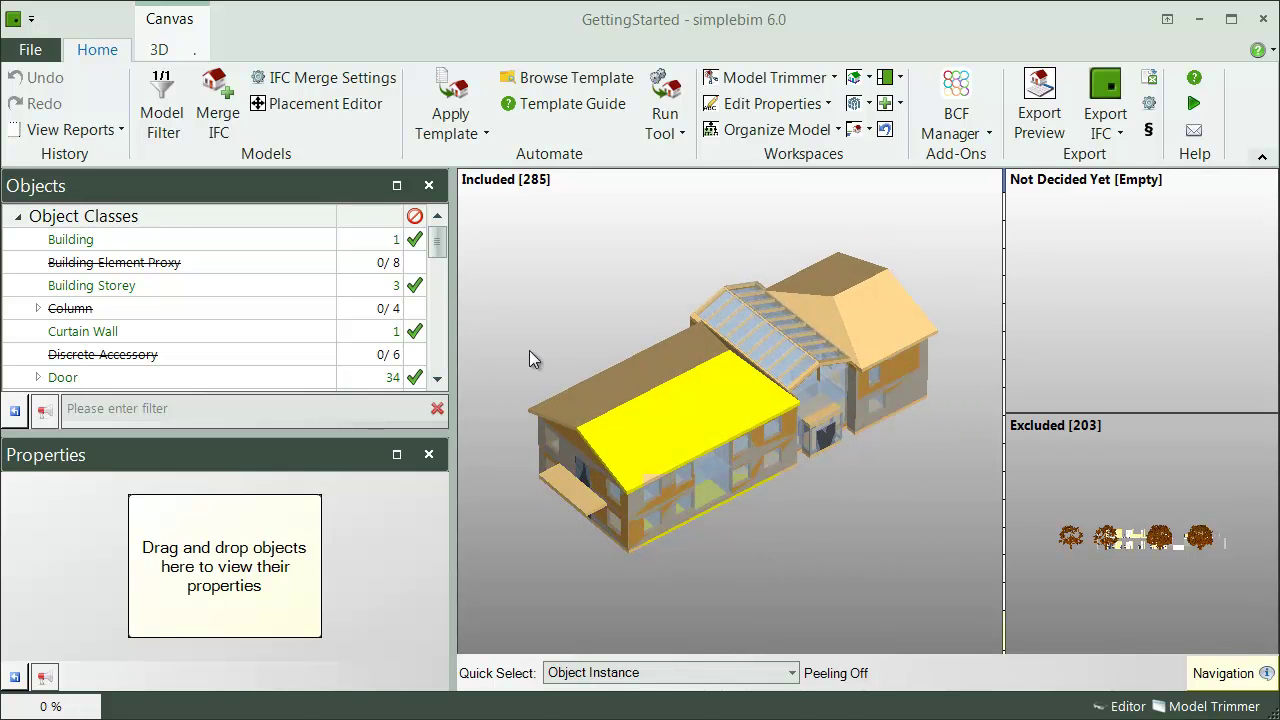
Try the Top and Front views from the 3D tab and zoom in on a front-elevation wall
click(159, 49)
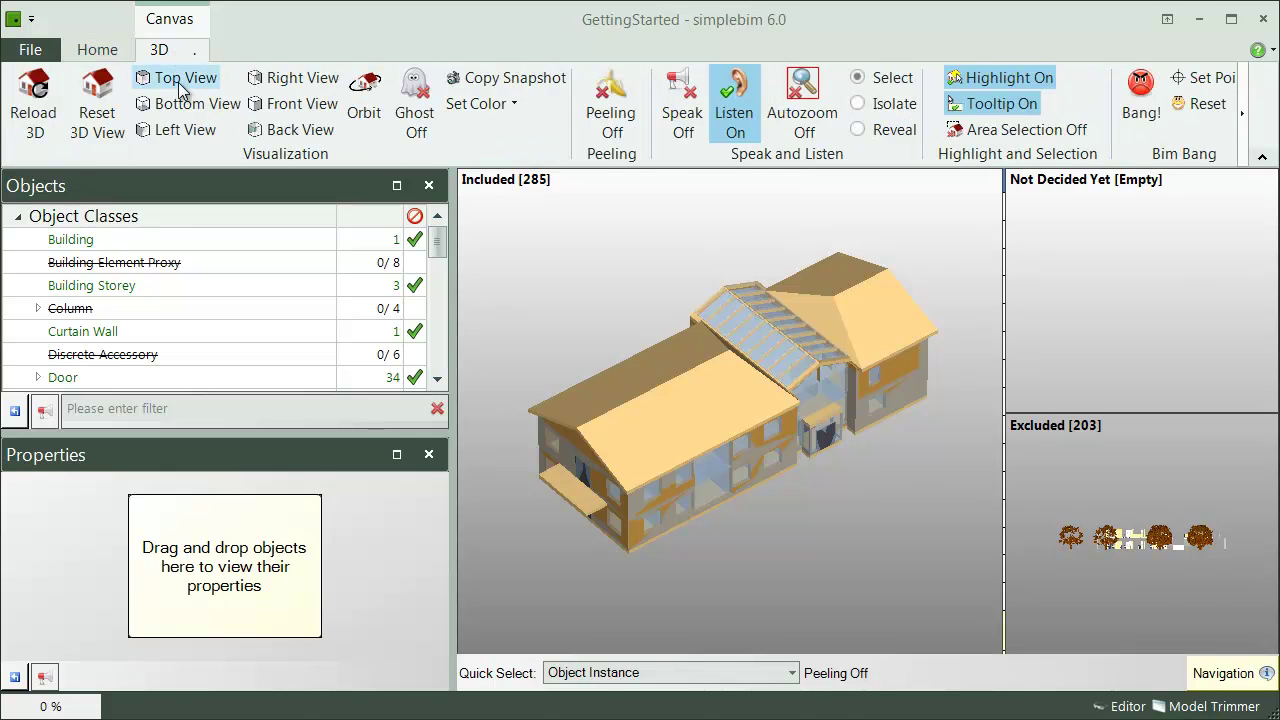
click(181, 80)
click(290, 104)
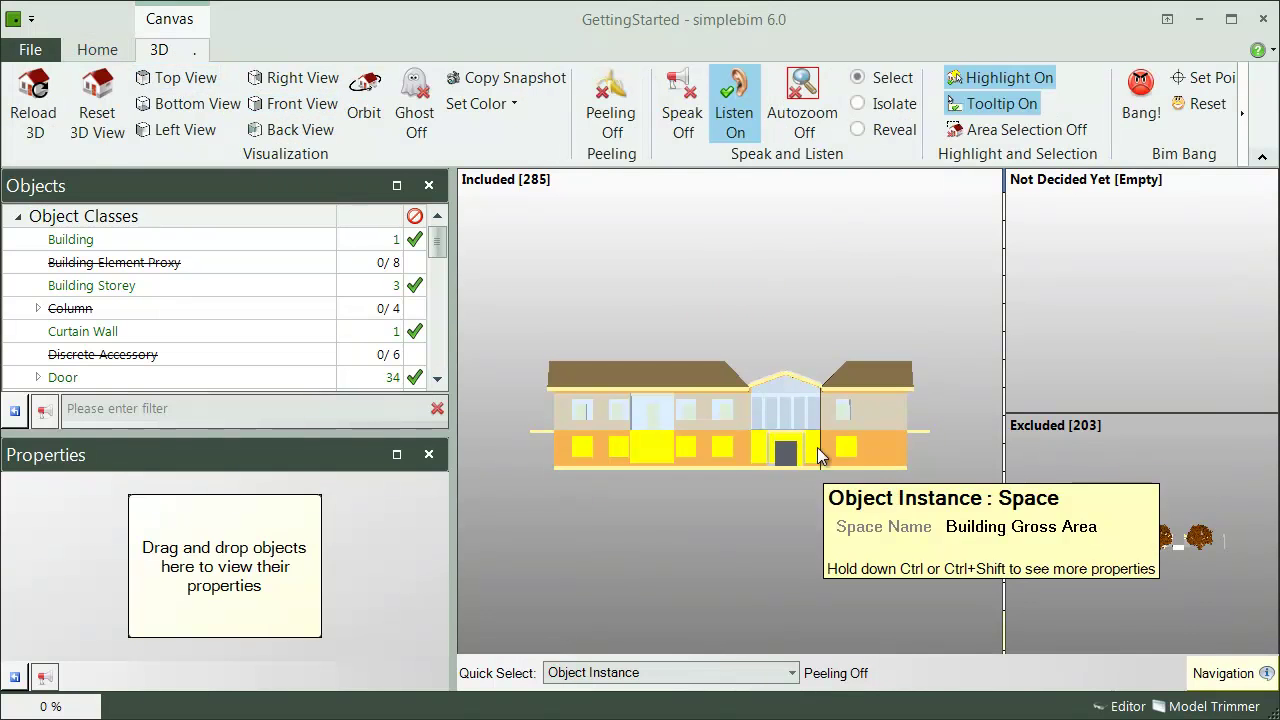
click(886, 454)
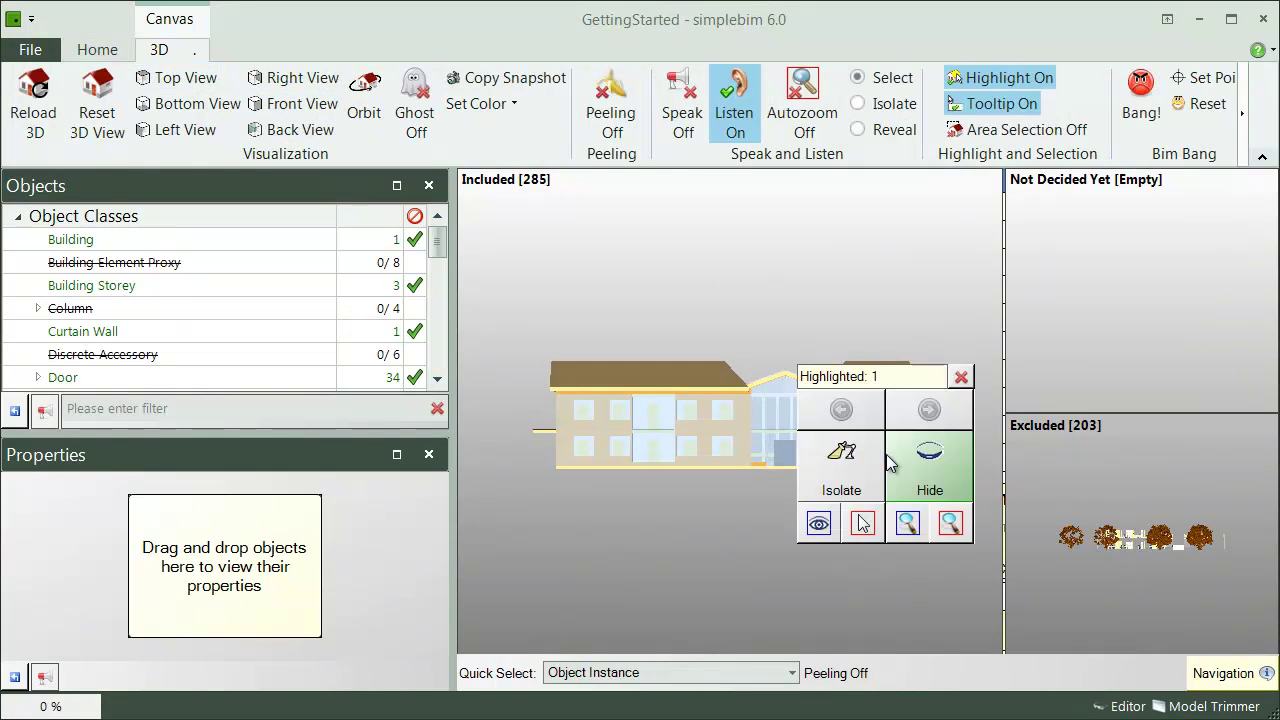
click(950, 523)
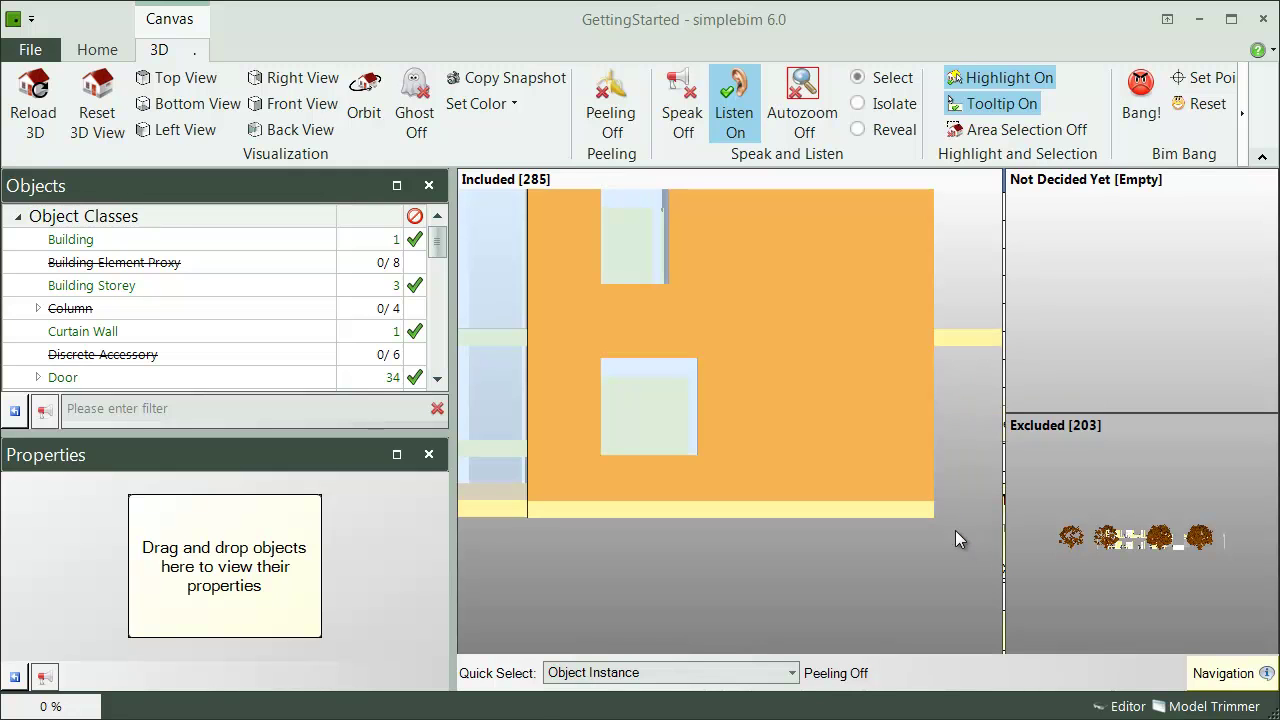
Fit the whole building into view, reset to the isometric 3D view, and set Quick Select to Object Class
click(955, 538)
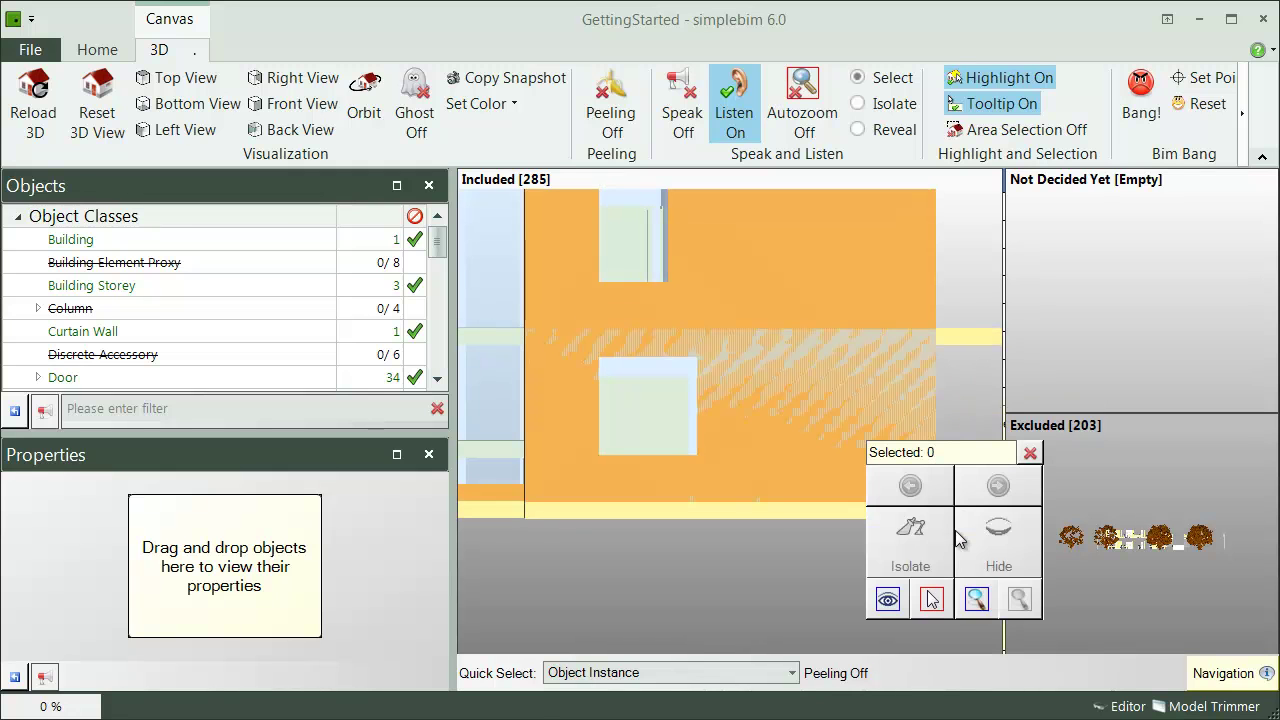
click(977, 598)
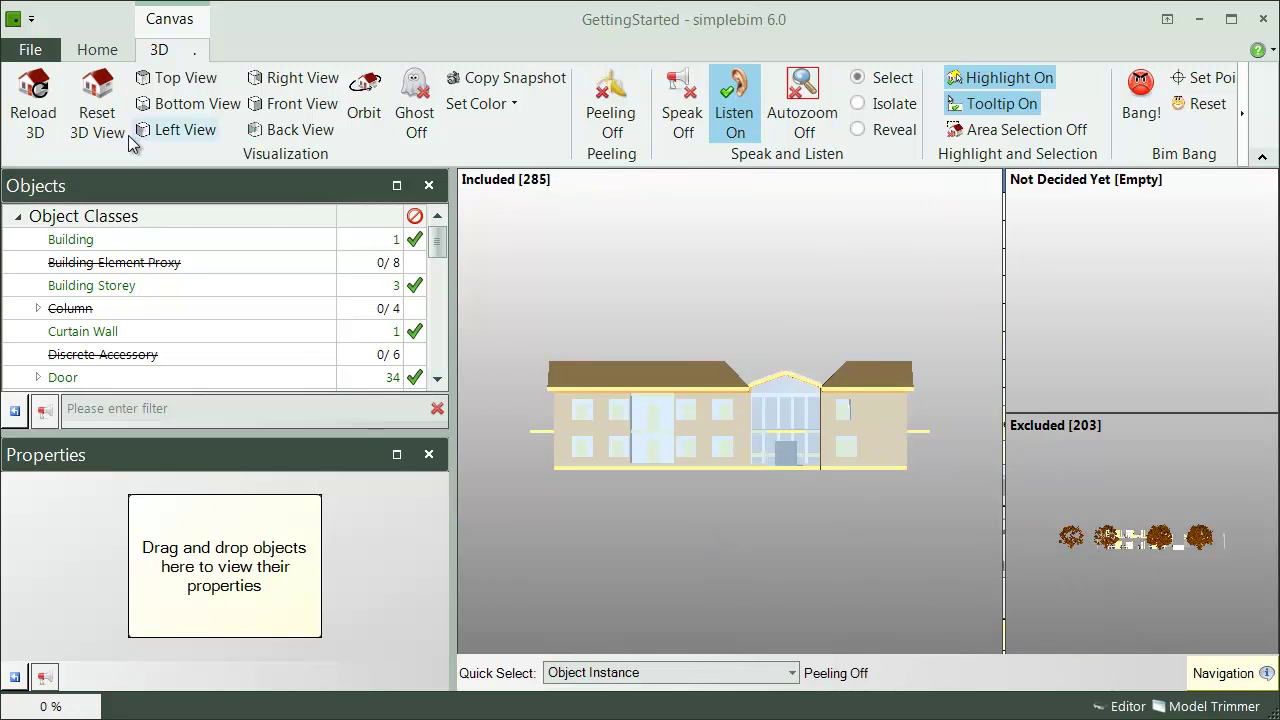
click(90, 110)
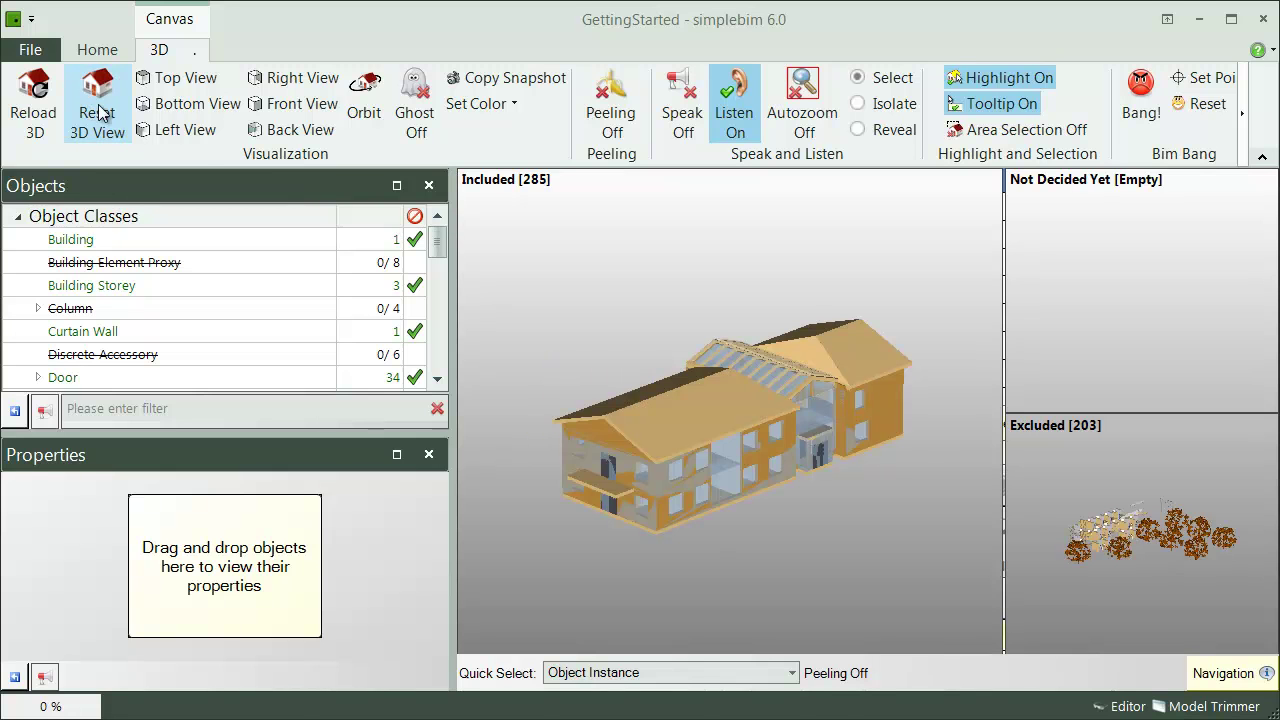
mouse_move(624, 466)
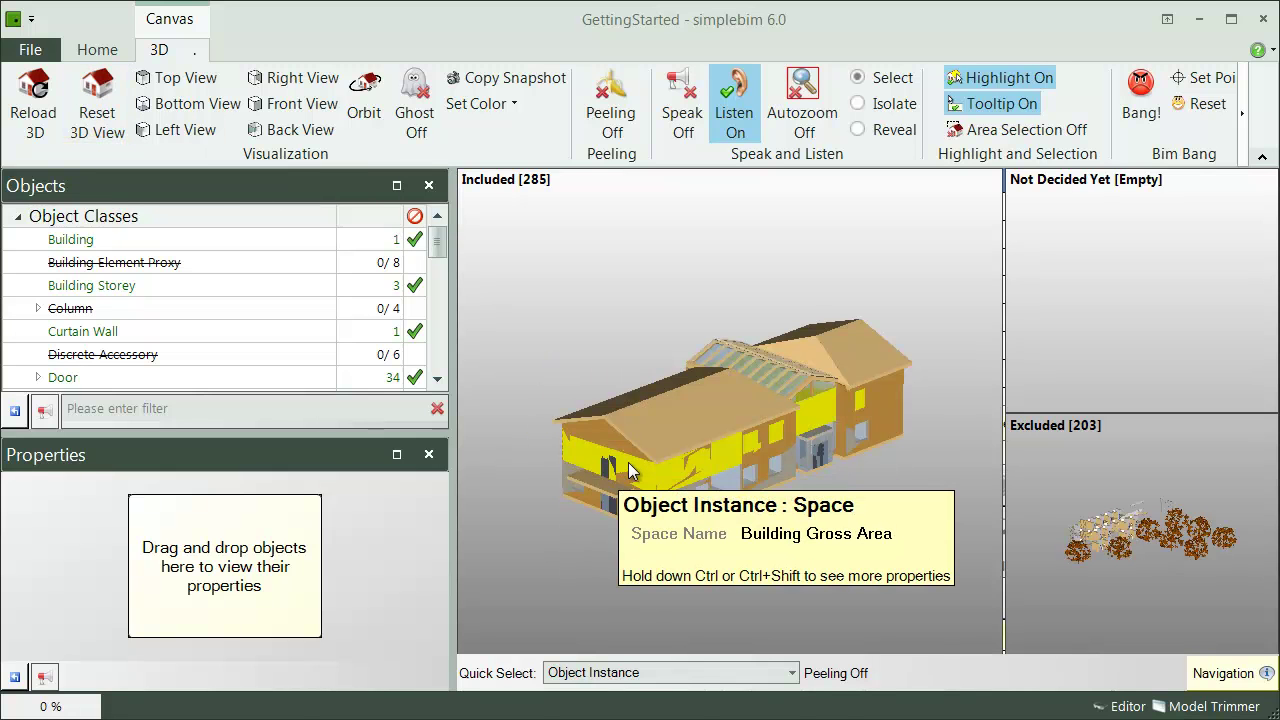
scroll(630, 472, down, 1)
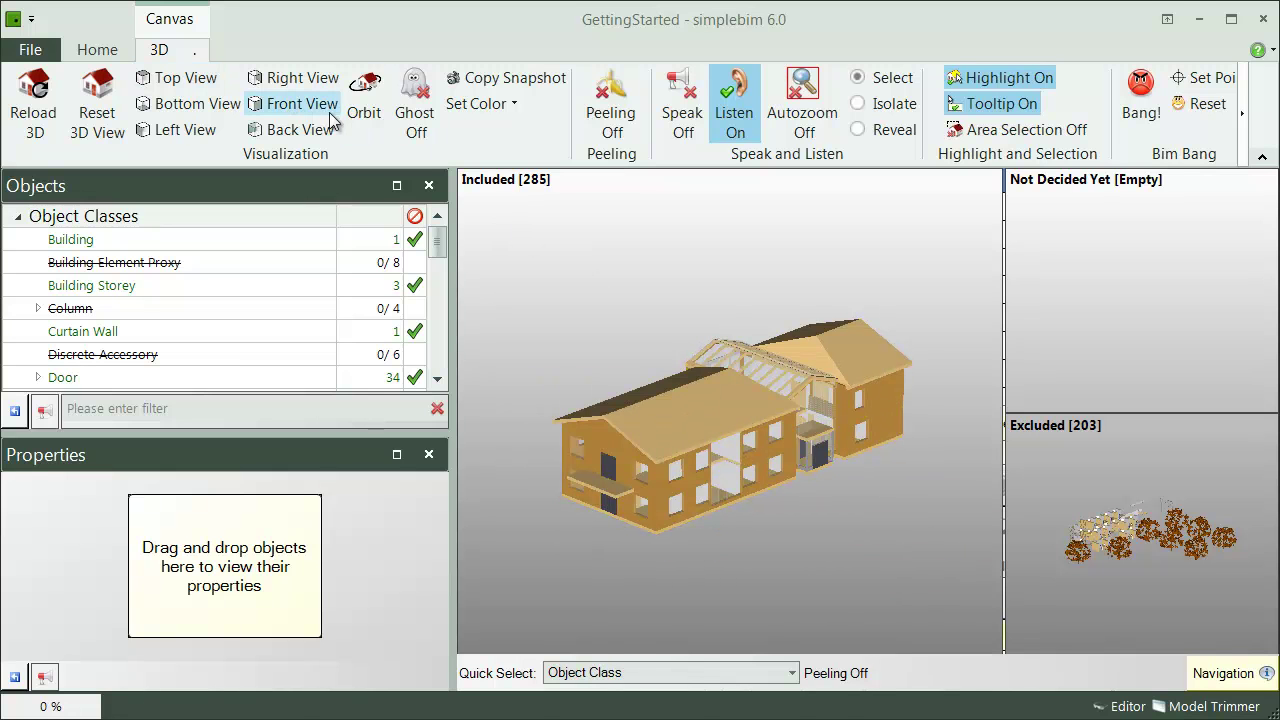
Switch to the front view with fly navigation and set quick selection to individual objects
click(370, 108)
click(292, 104)
click(368, 114)
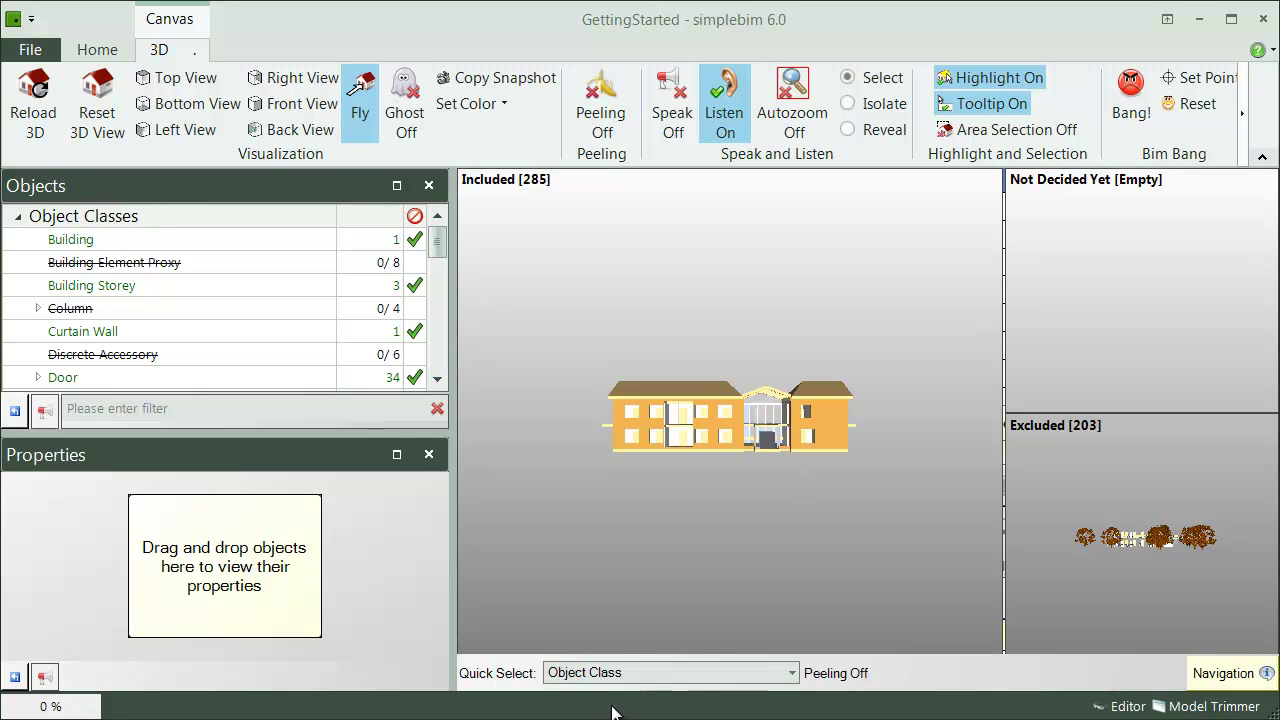
click(632, 673)
scroll(632, 545, up, 1)
click(600, 524)
Fly in through the front door, tilting up to the roof framing and turning toward the side wall
click(768, 441)
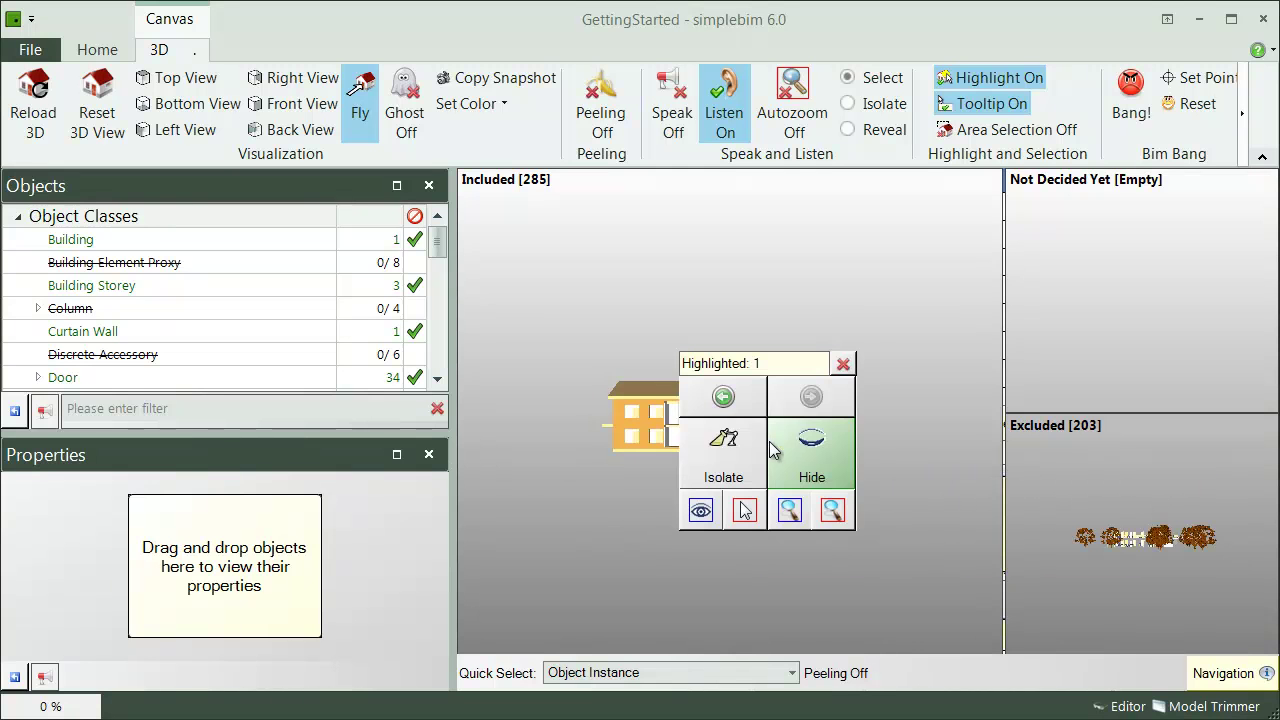
click(830, 507)
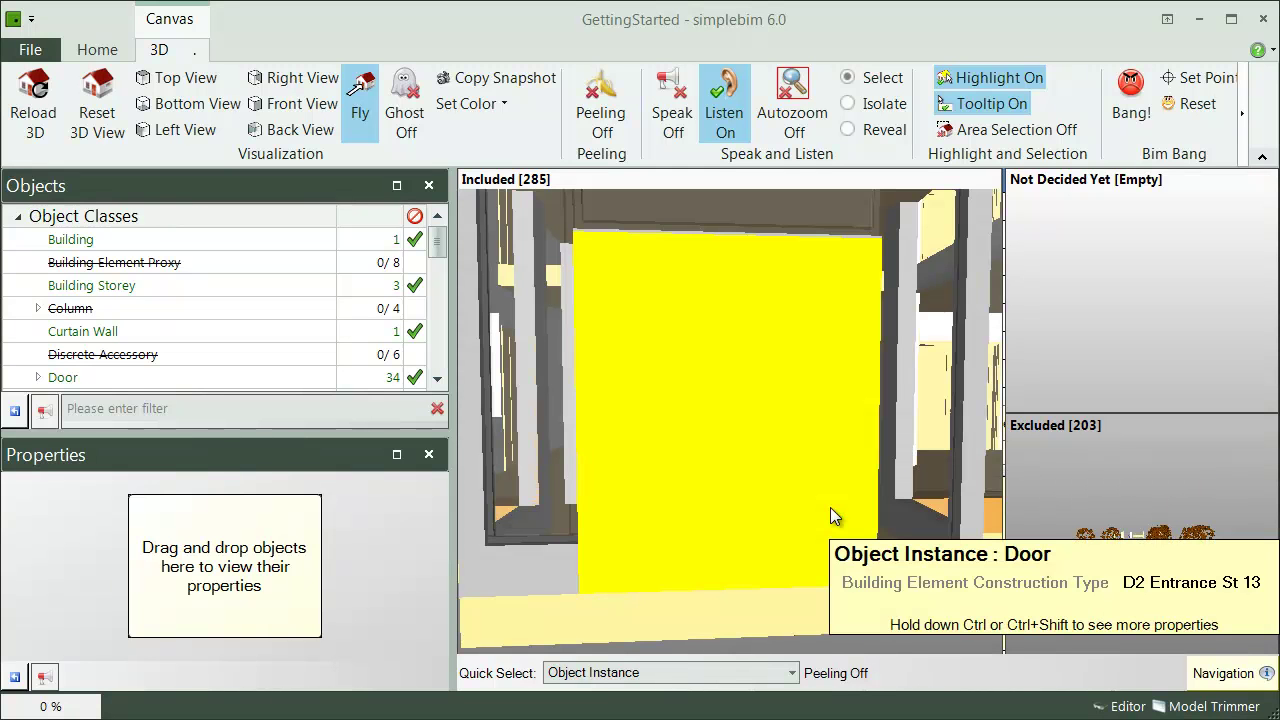
scroll(611, 434, up, 1)
scroll(610, 435, up, 2)
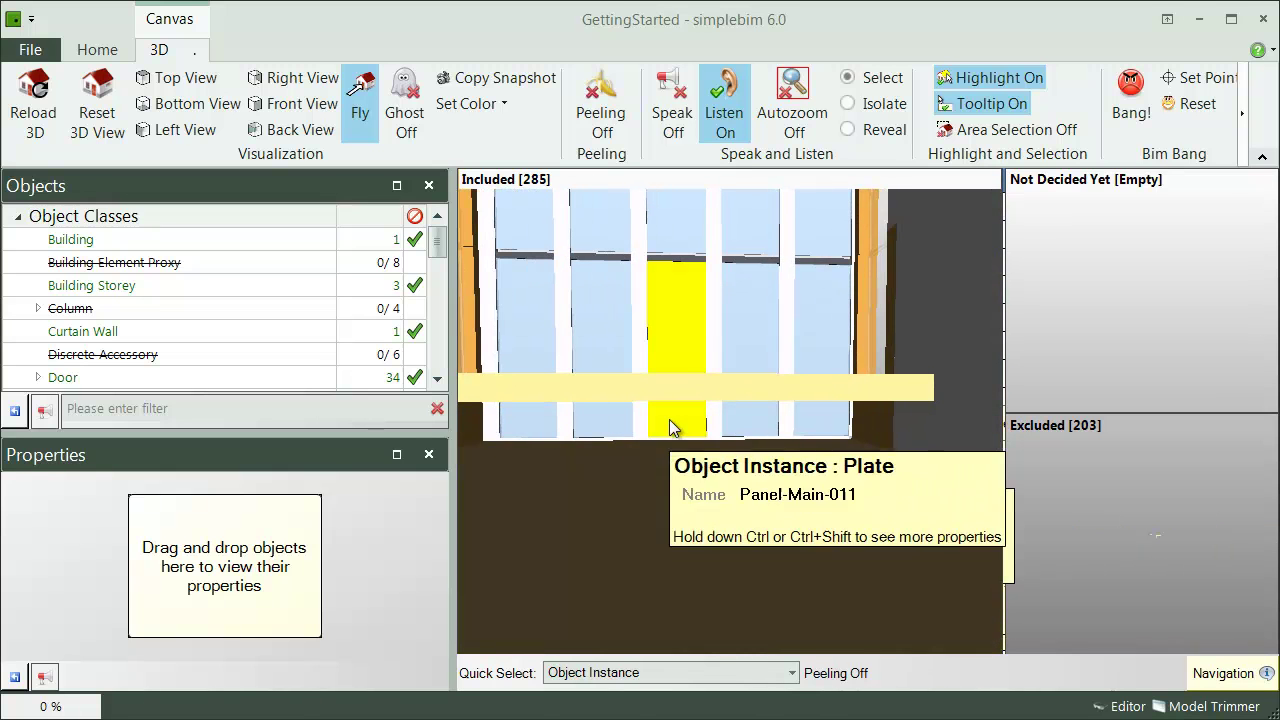
scroll(665, 462, up, 2)
scroll(678, 362, down, 2)
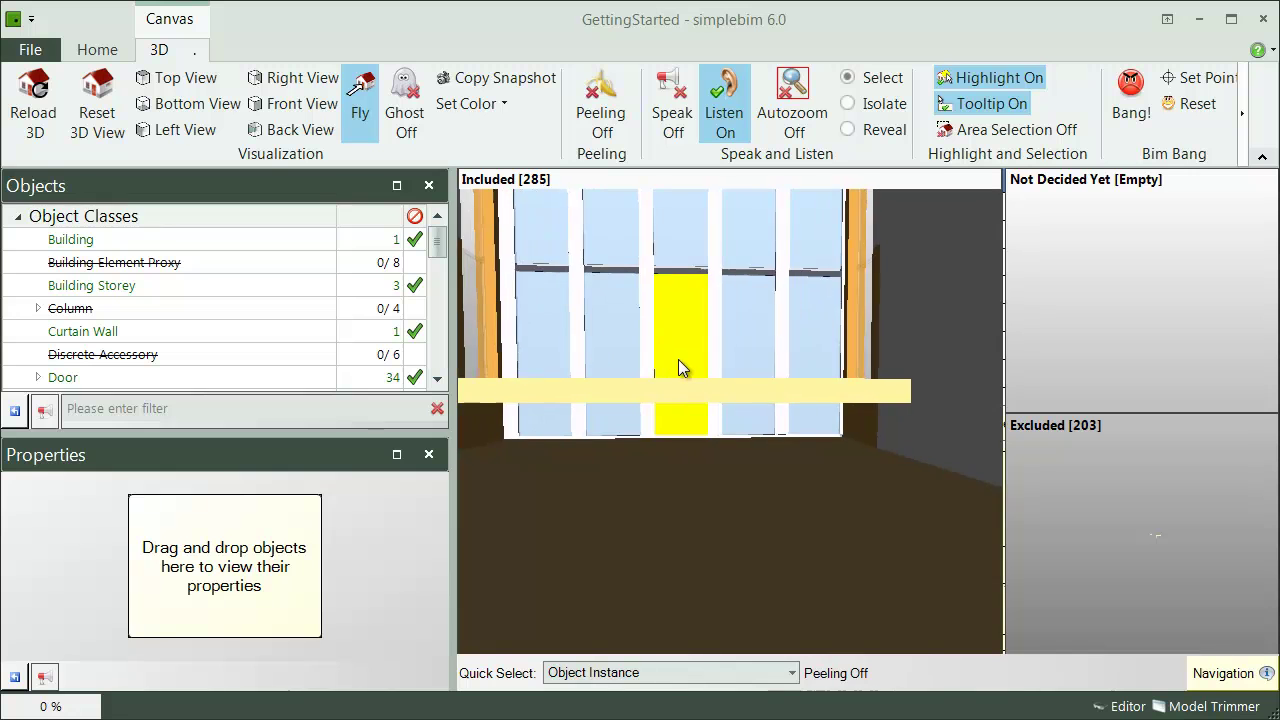
drag(694, 414, 694, 260)
drag(680, 380, 575, 370)
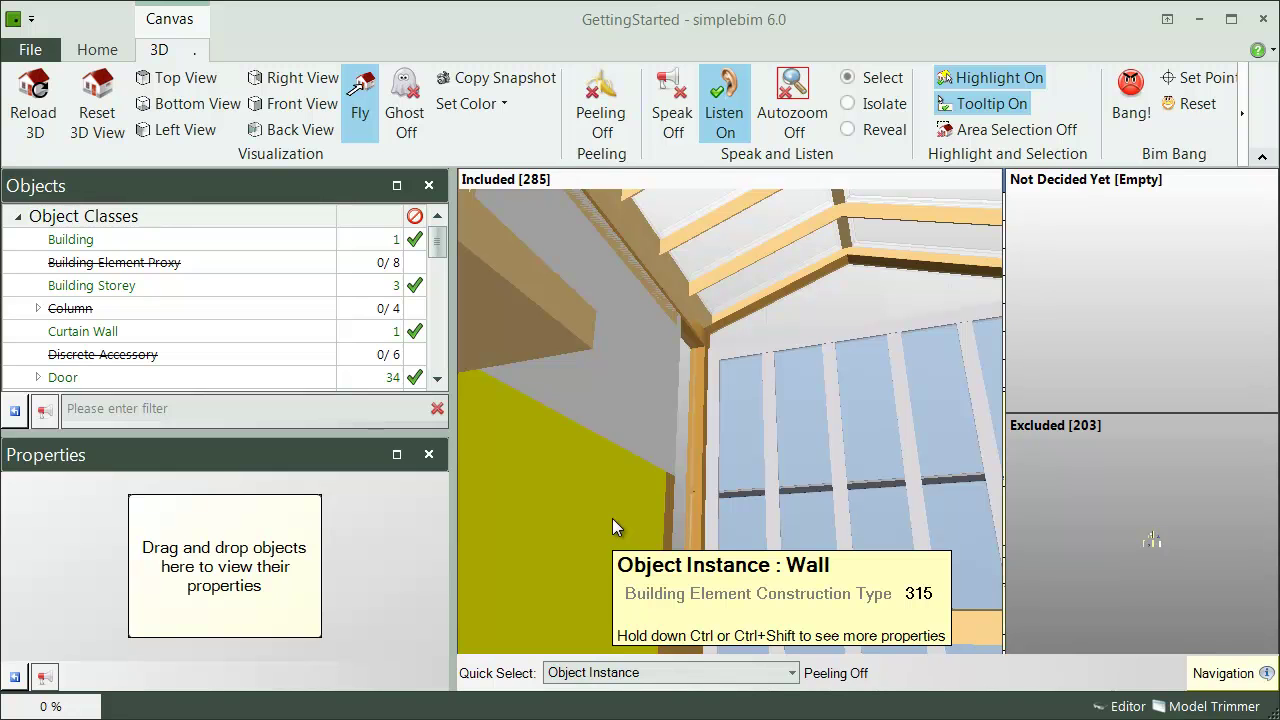
Hide a side wall, zoom back out to the whole building, and switch navigation to orbit
click(613, 521)
click(658, 556)
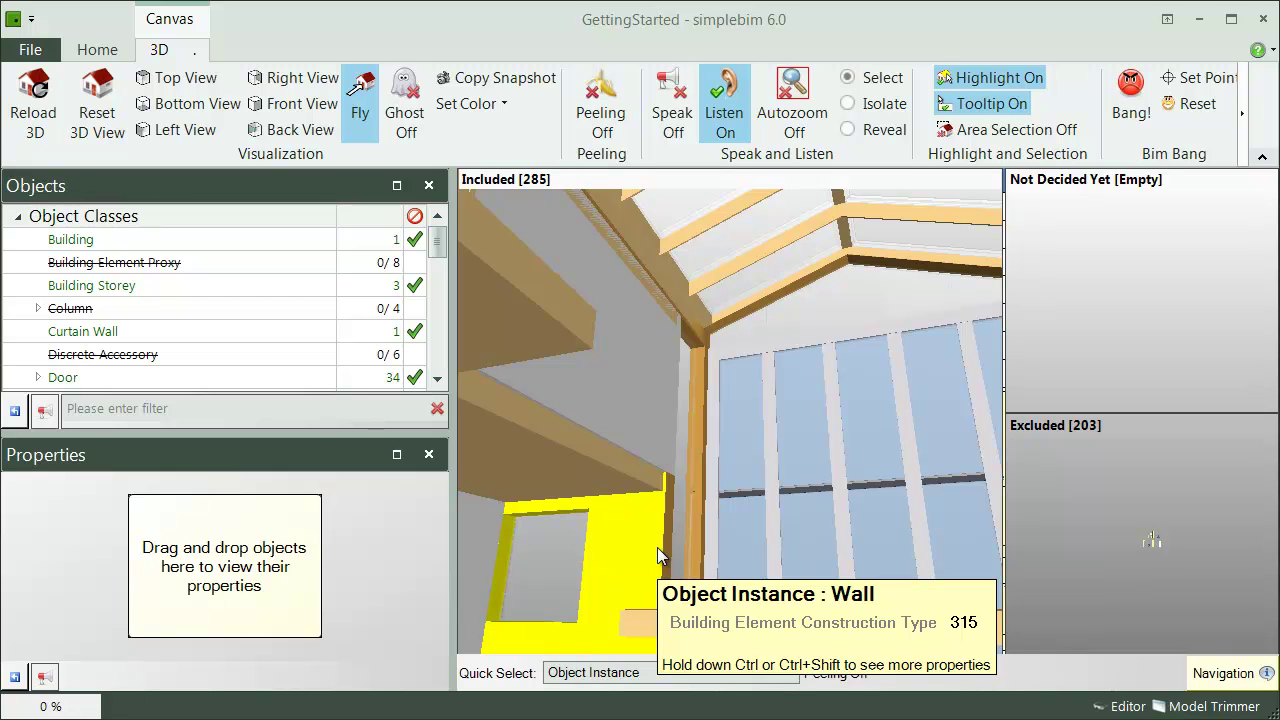
click(658, 556)
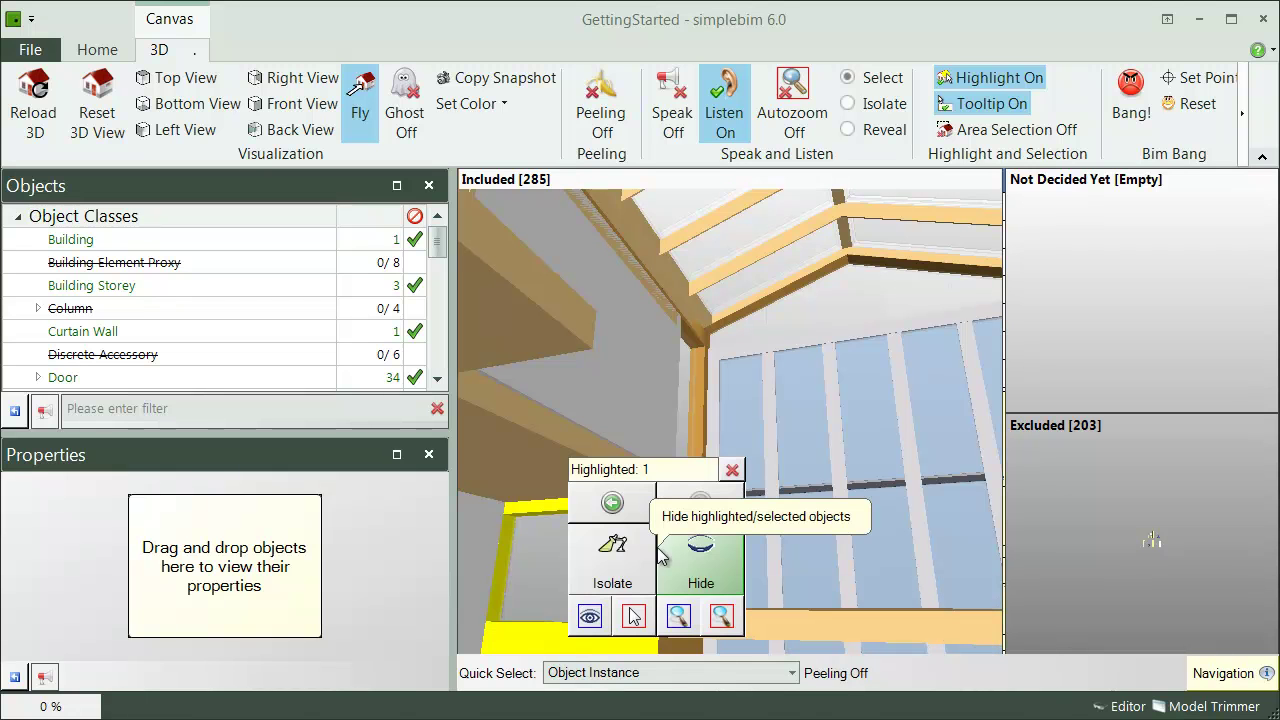
click(679, 617)
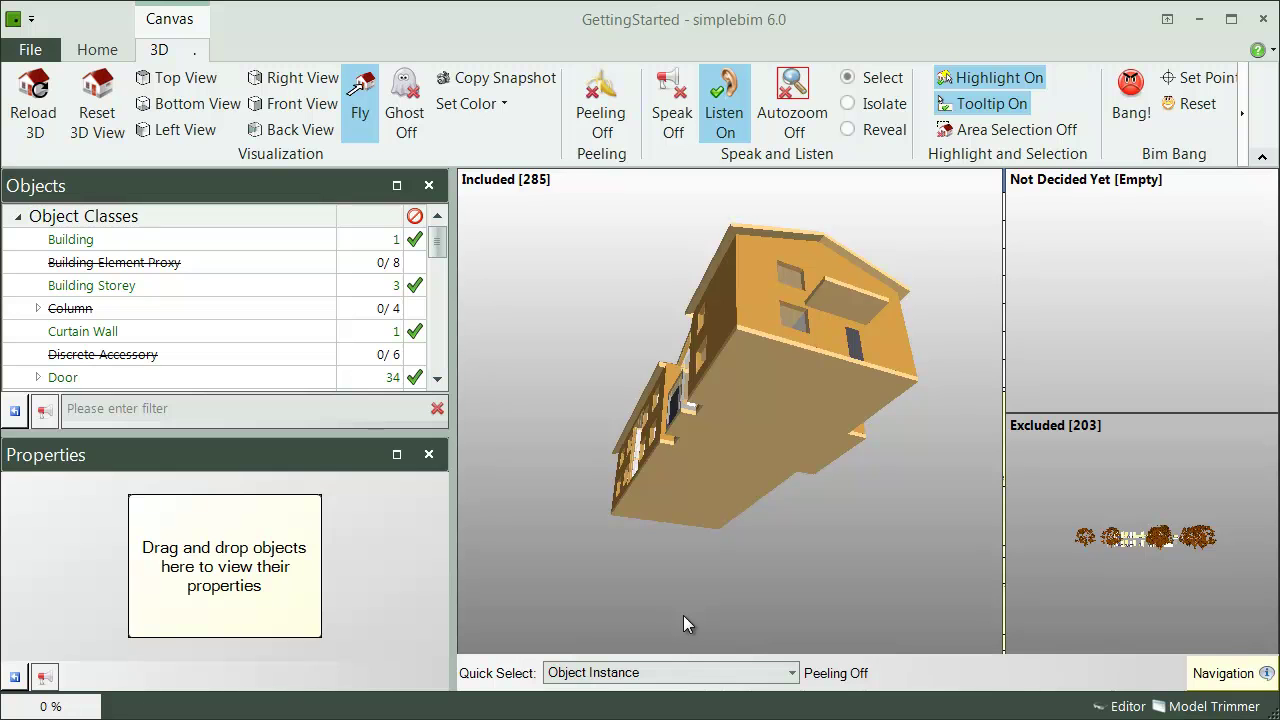
click(349, 98)
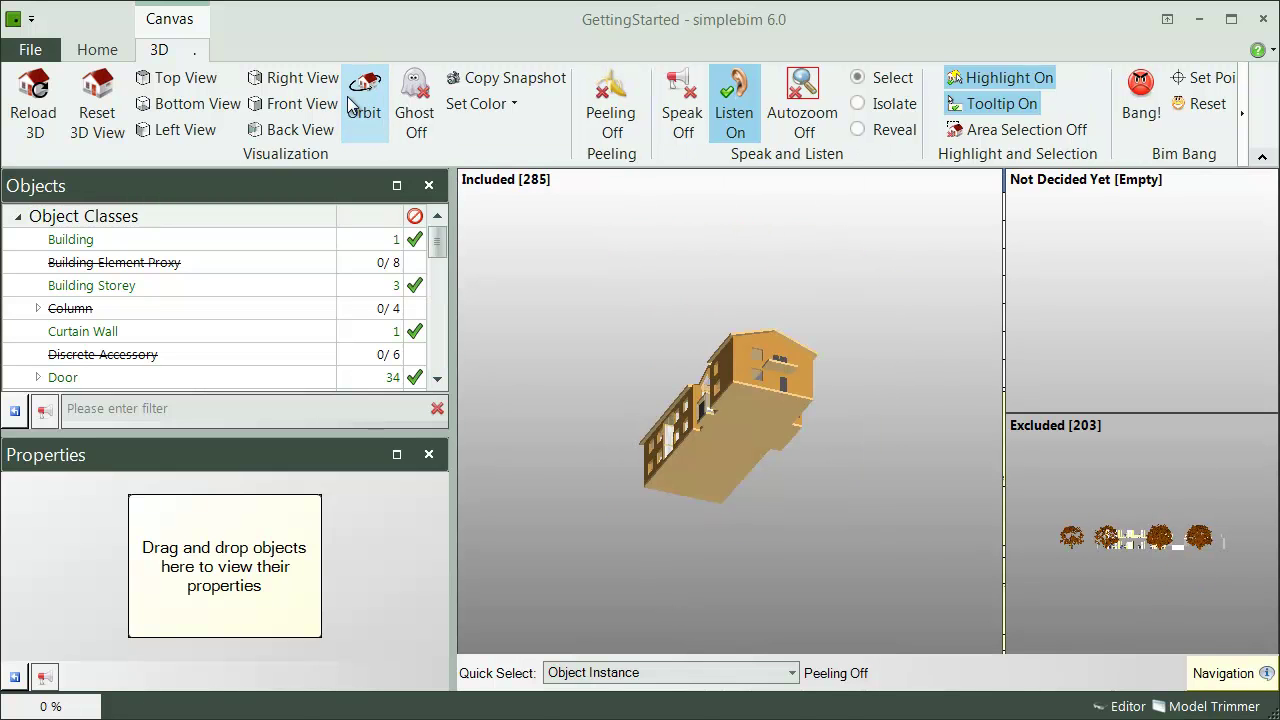
Orbit and pan the building, turn on area selection, and switch to the straight front elevation
drag(602, 447, 819, 545)
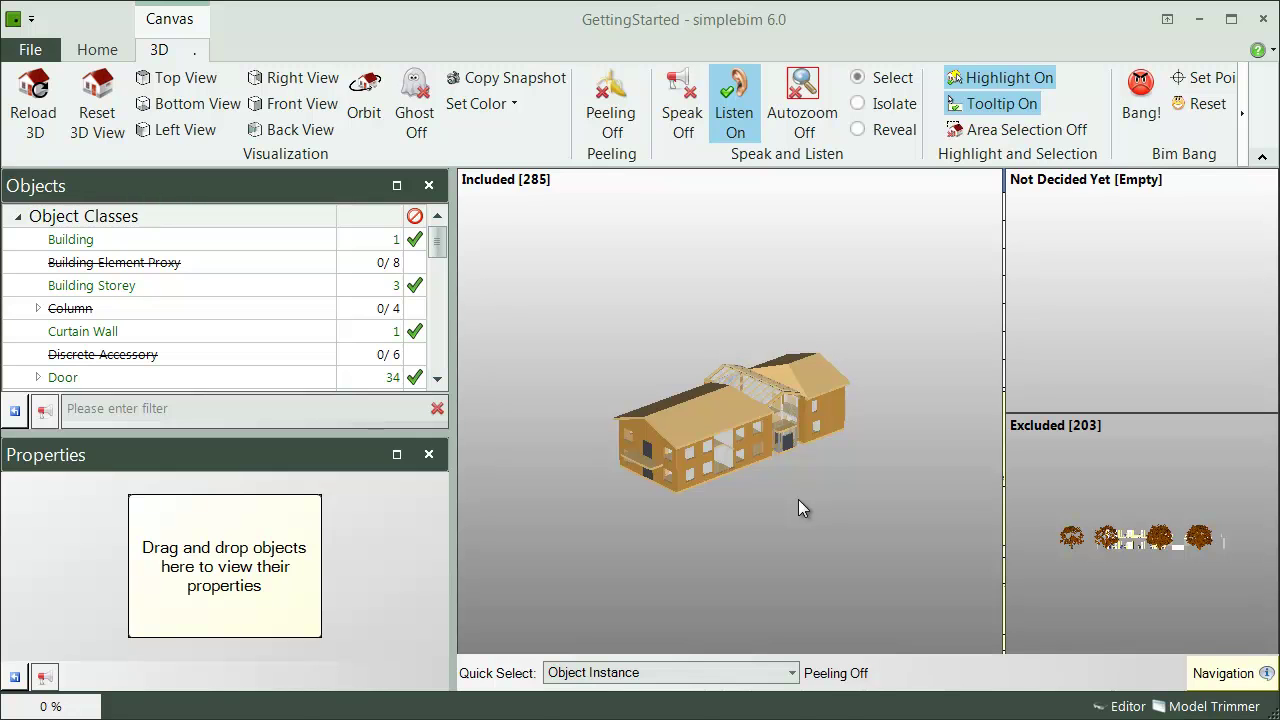
scroll(798, 500, up, 3)
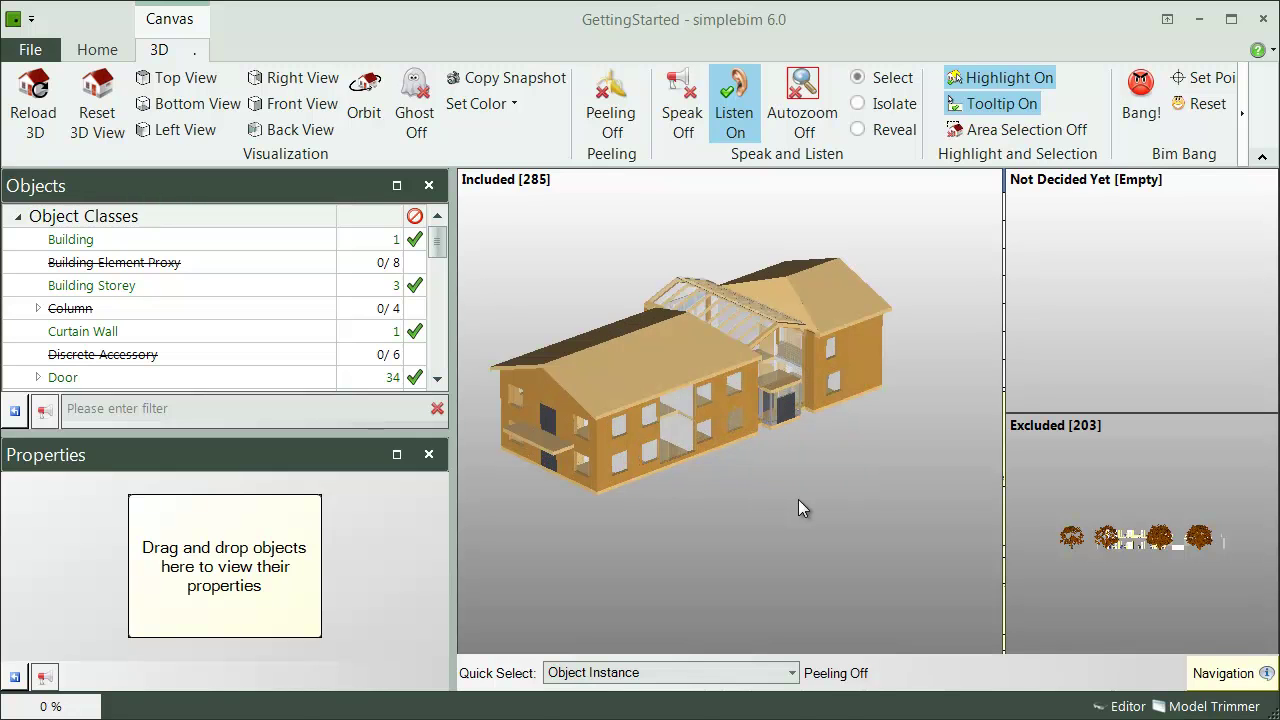
middle_drag(798, 500, 827, 513)
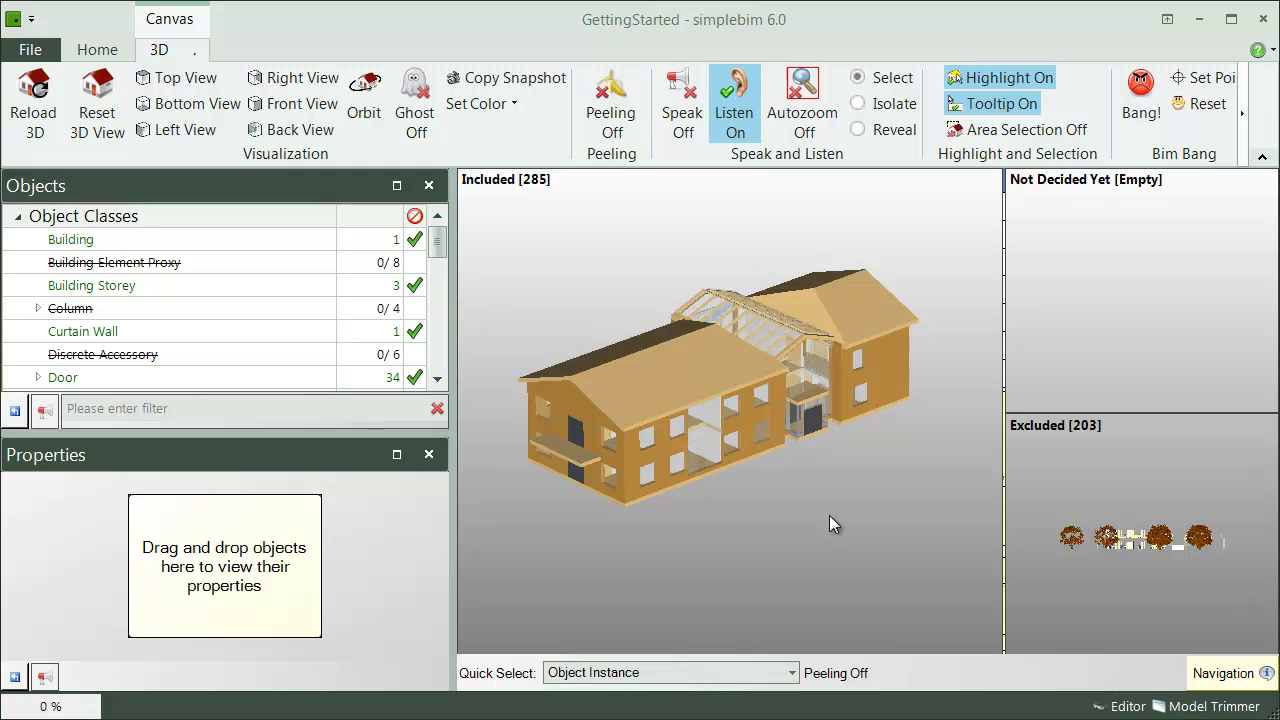
click(985, 129)
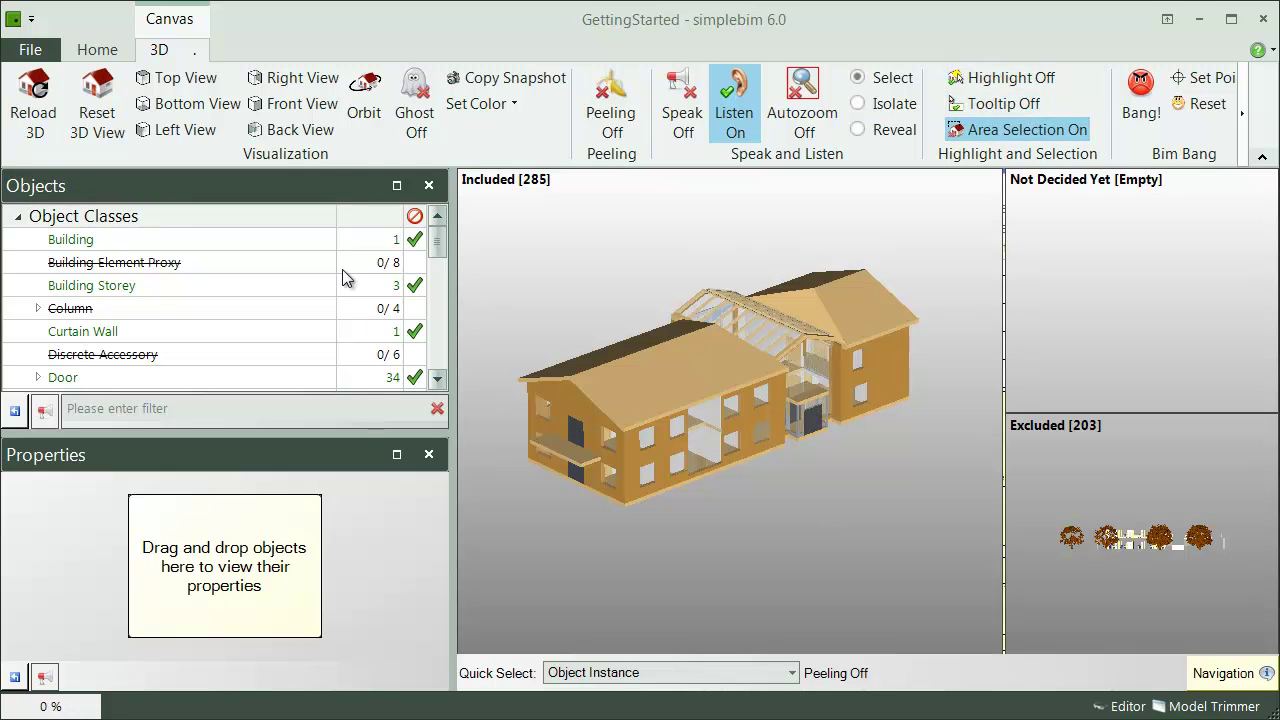
click(306, 105)
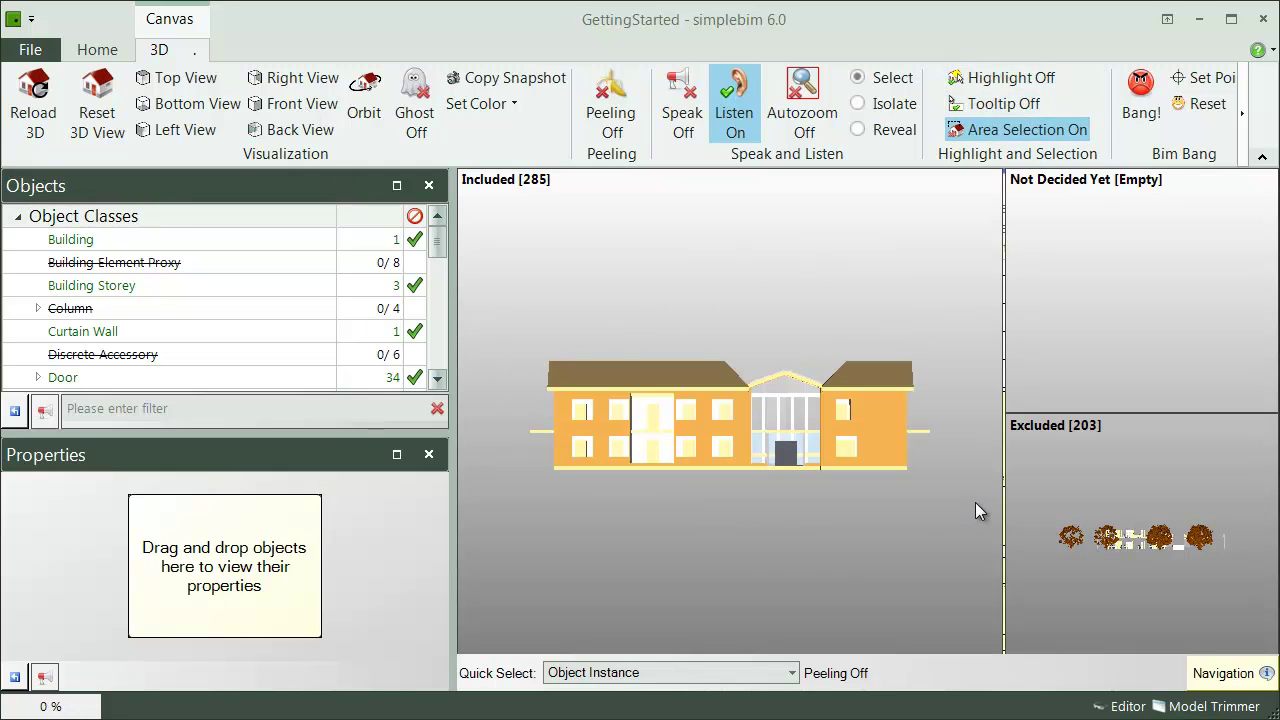
Select the lower and upper facade with rectangles, 102 objects, then close the Selected popup
drag(975, 502, 518, 450)
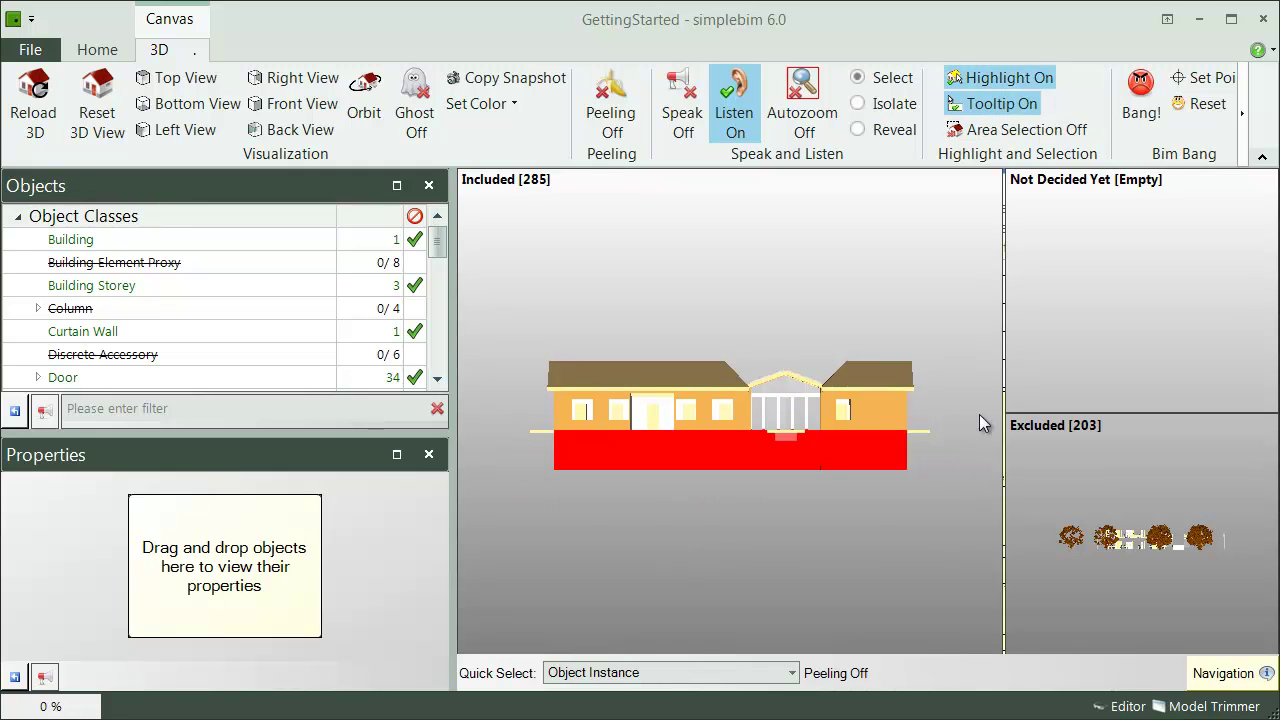
key(a)
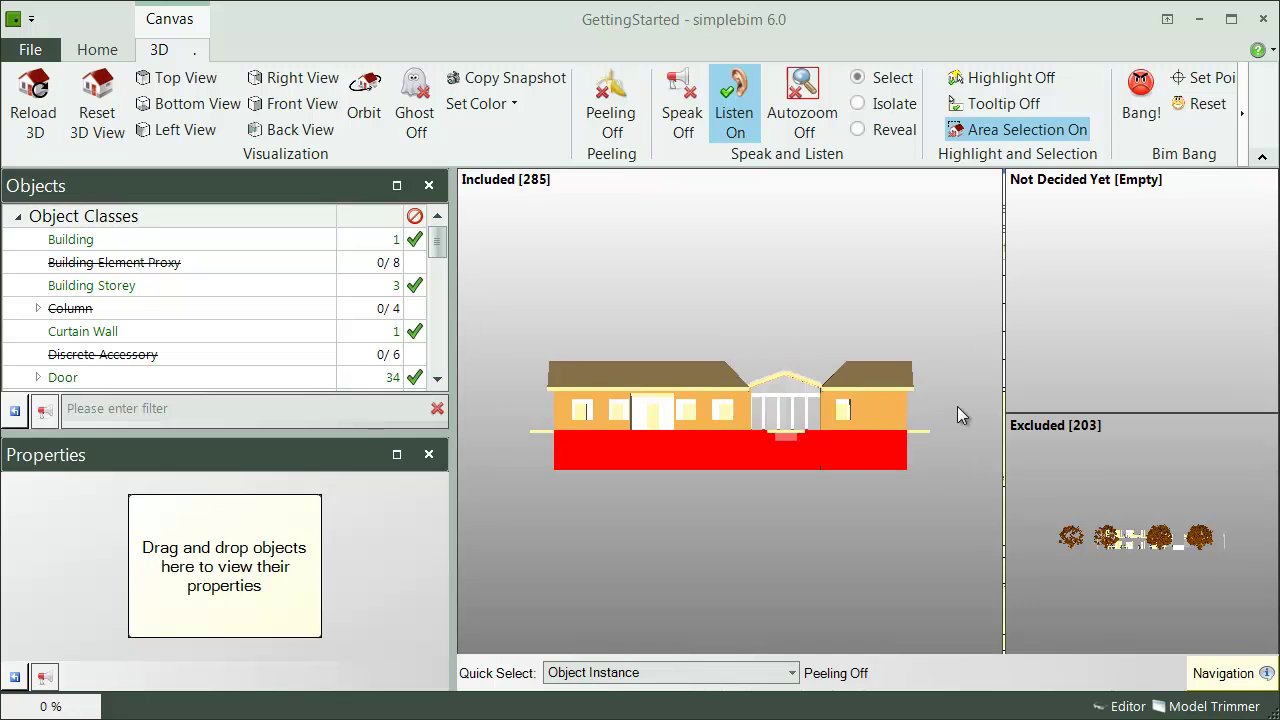
drag(957, 406, 483, 401)
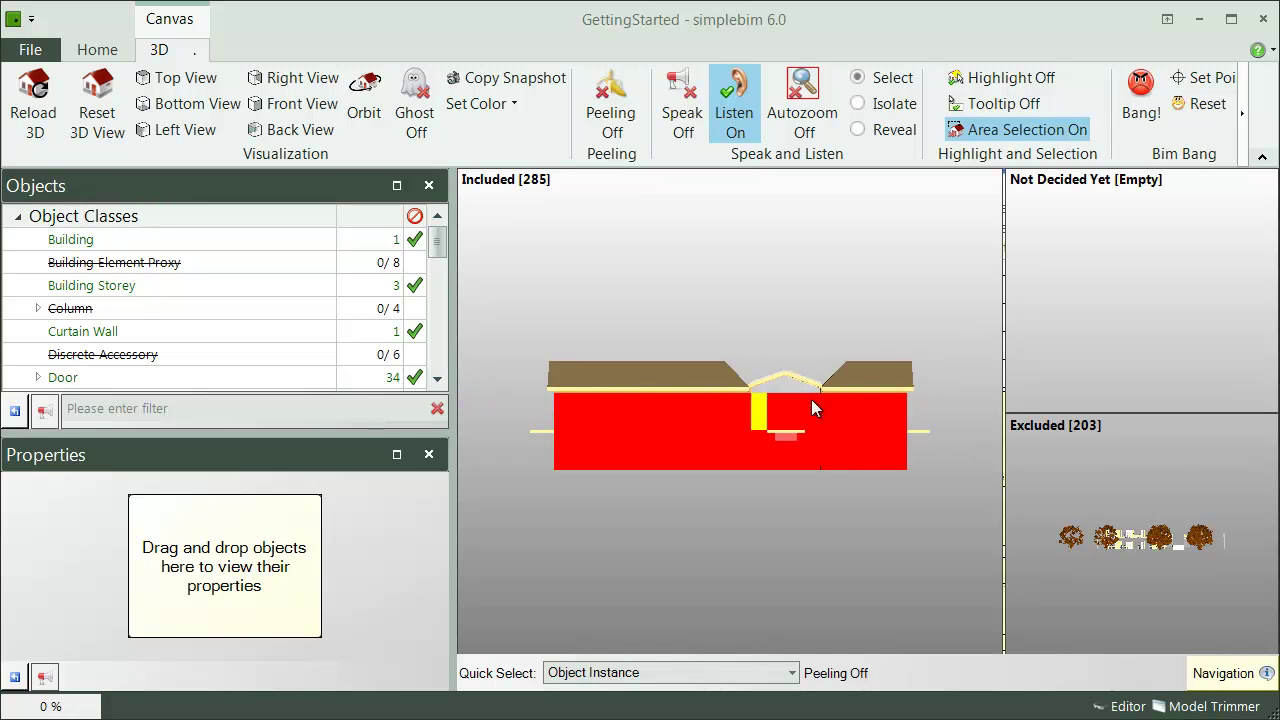
key(a)
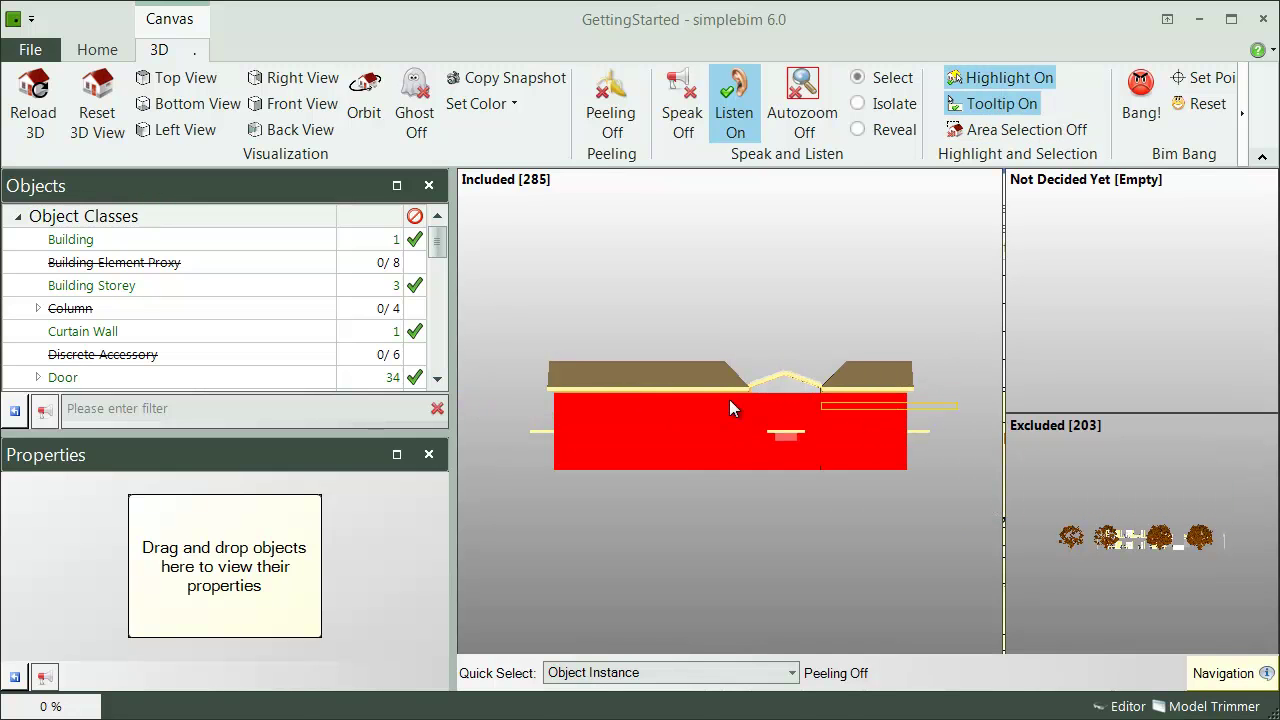
right_click(758, 510)
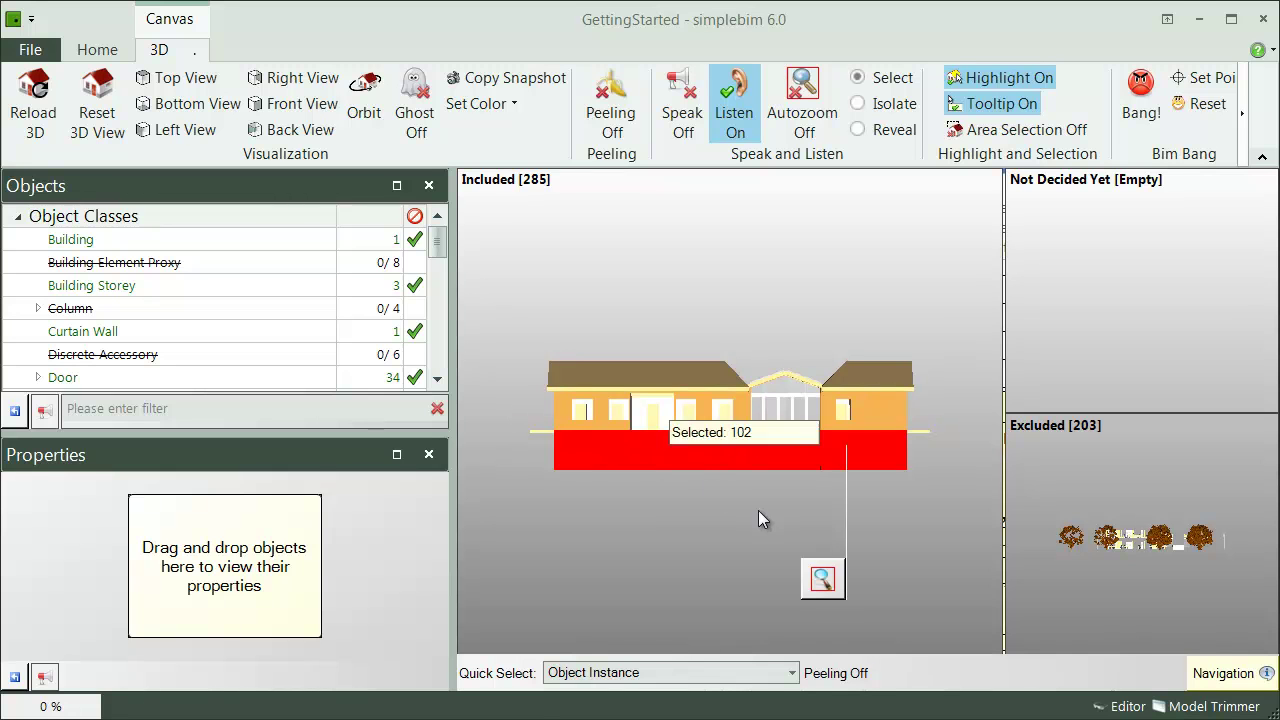
click(834, 433)
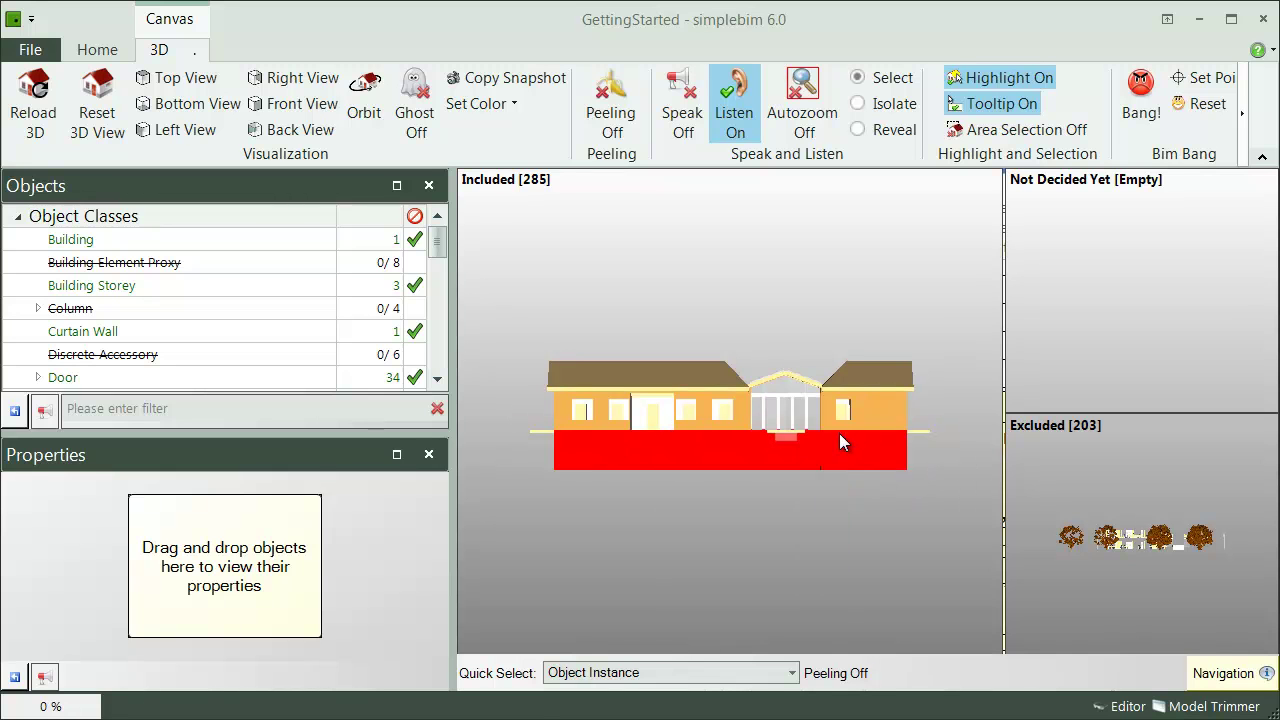
Expand a wall's tooltip into full properties, briefly including unavailable ones, then back to available only
key(ctrl)
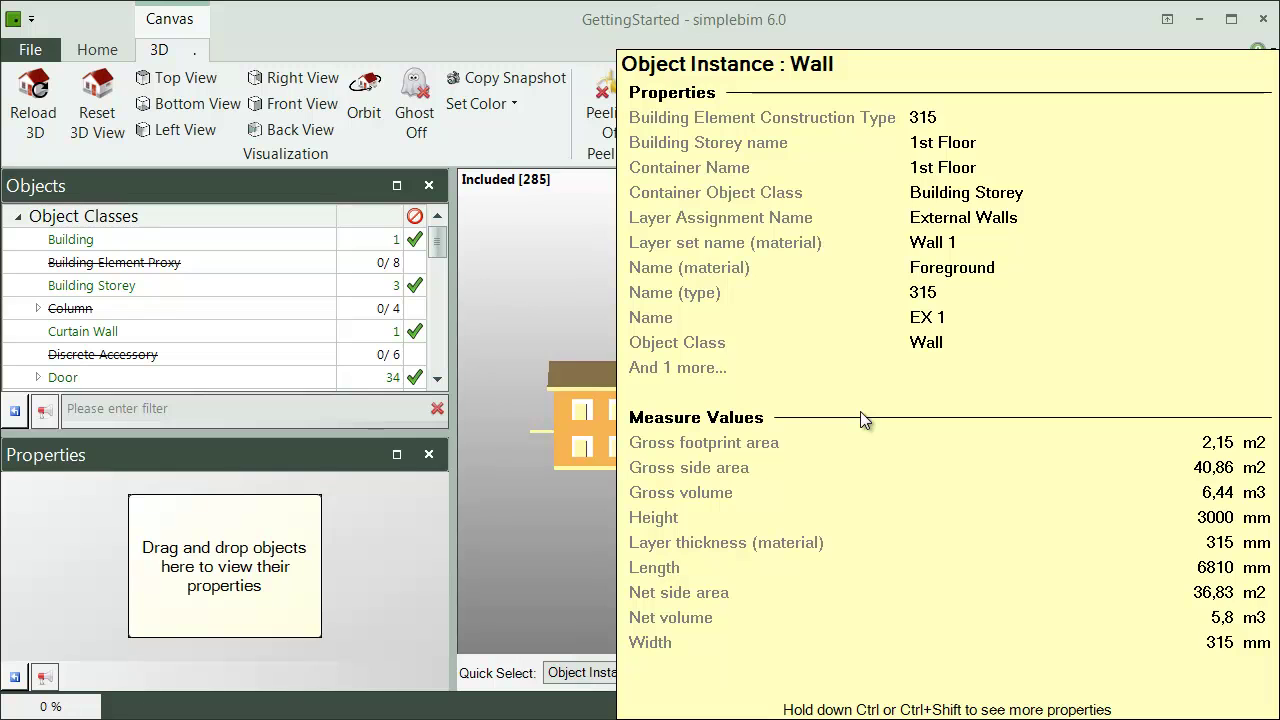
key(ctrl+shift)
key(ctrl)
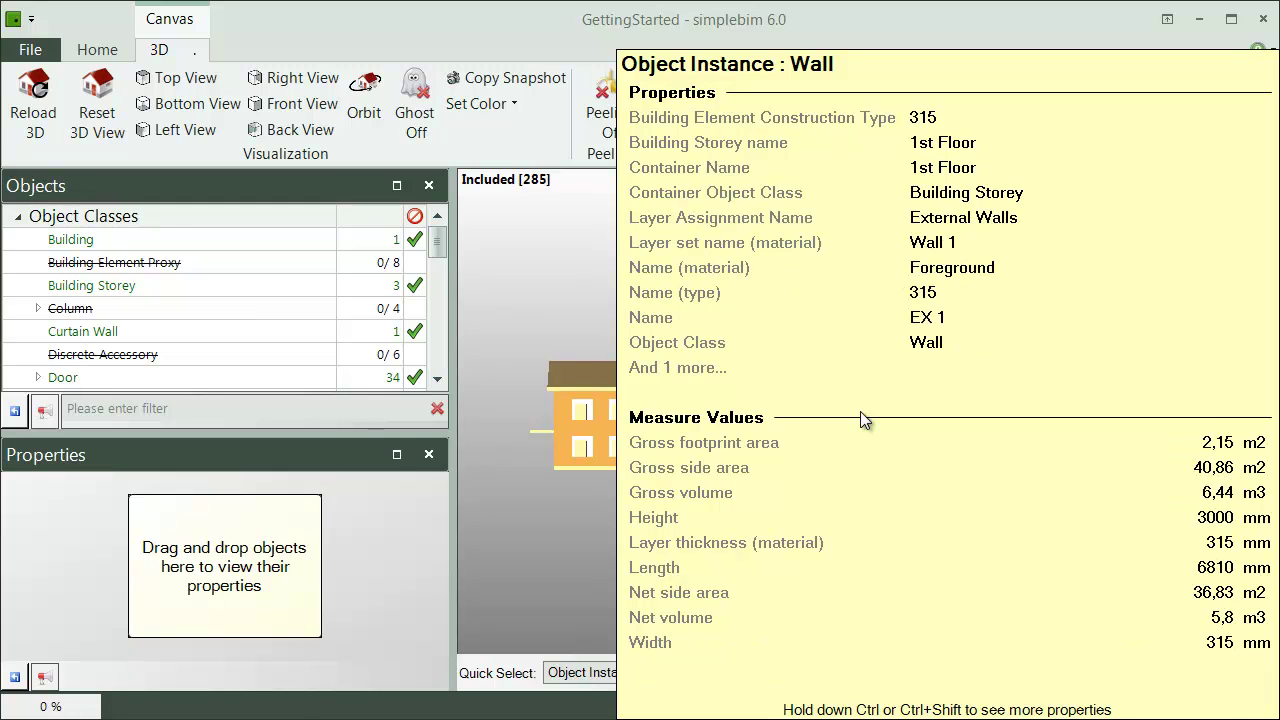
Orbit to a higher angled view and drag a wall into the Properties panel
drag(722, 536, 767, 567)
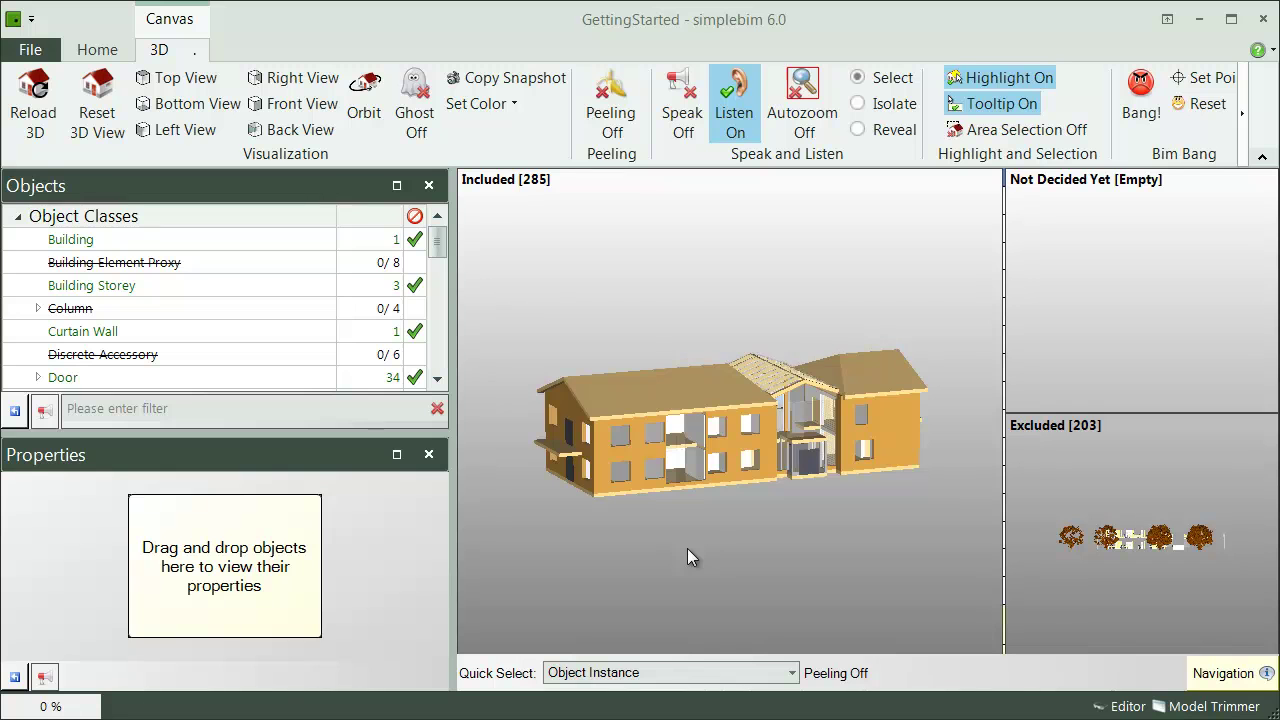
mouse_move(687, 548)
mouse_down()
mouse_move(709, 568)
mouse_move(676, 571)
mouse_up()
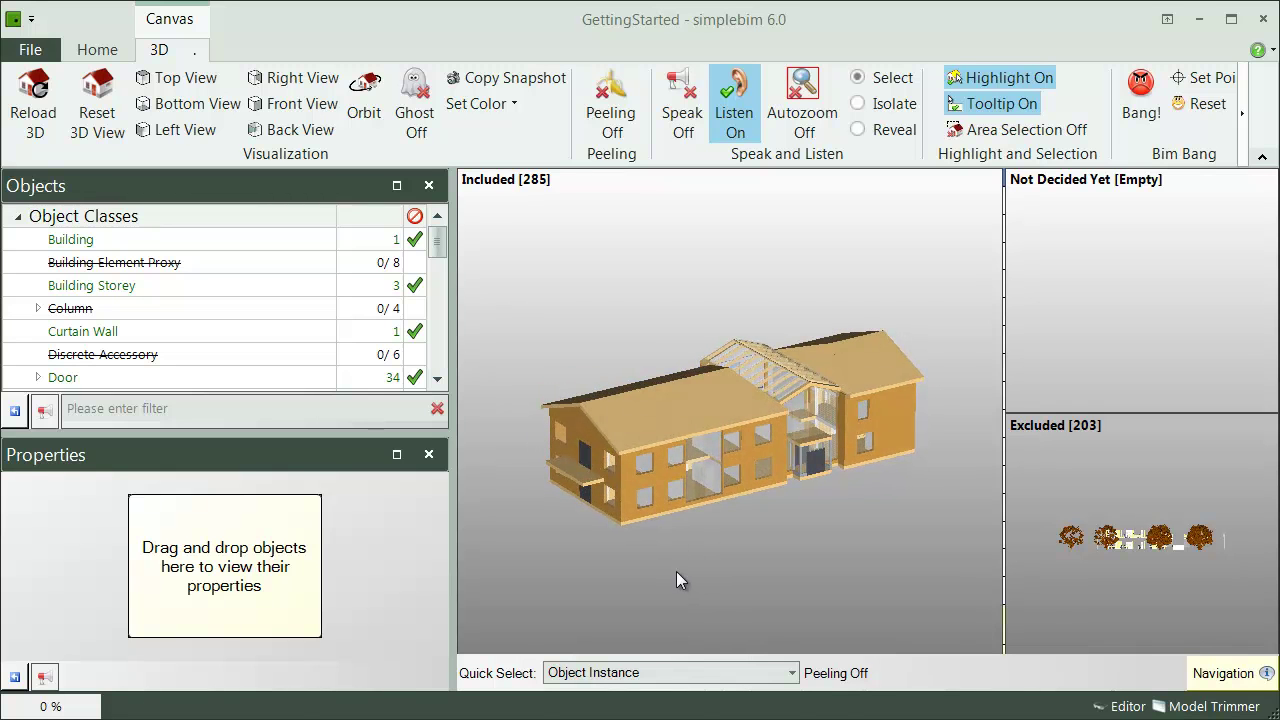
drag(628, 513, 1032, 317)
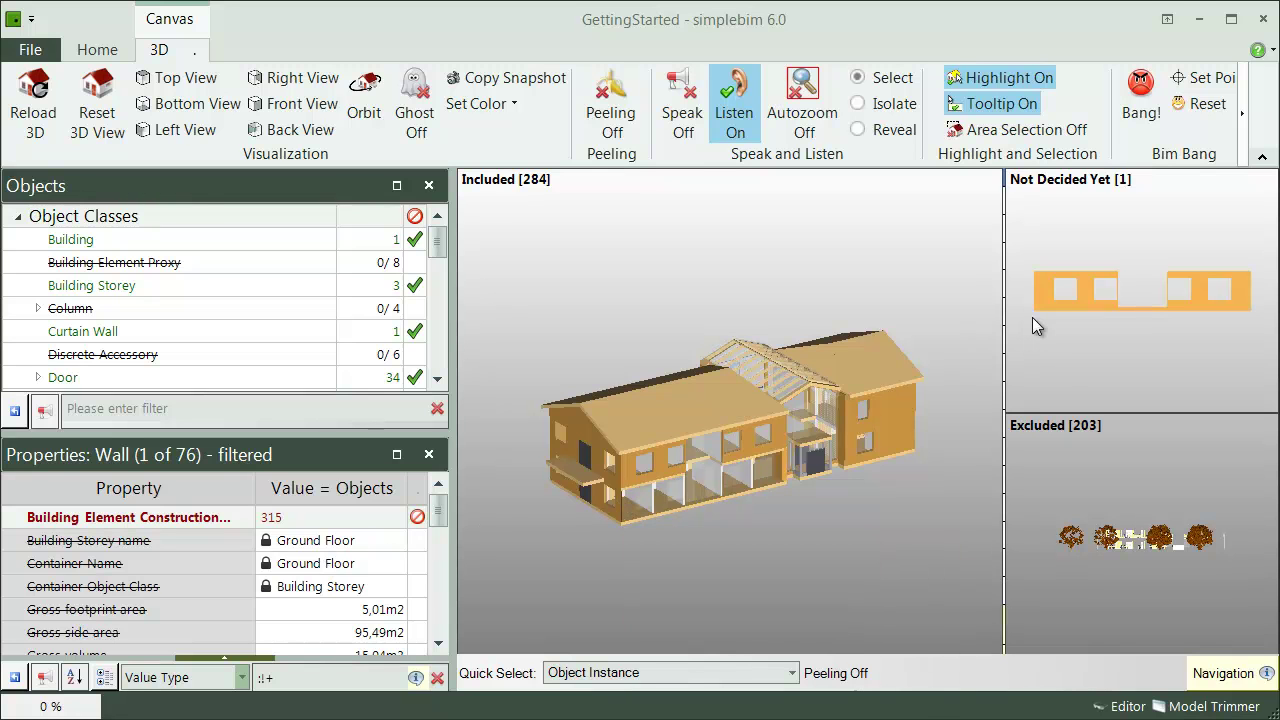
Move the wall to Not Decided Yet and undo it, then make the walls transparent
click(100, 52)
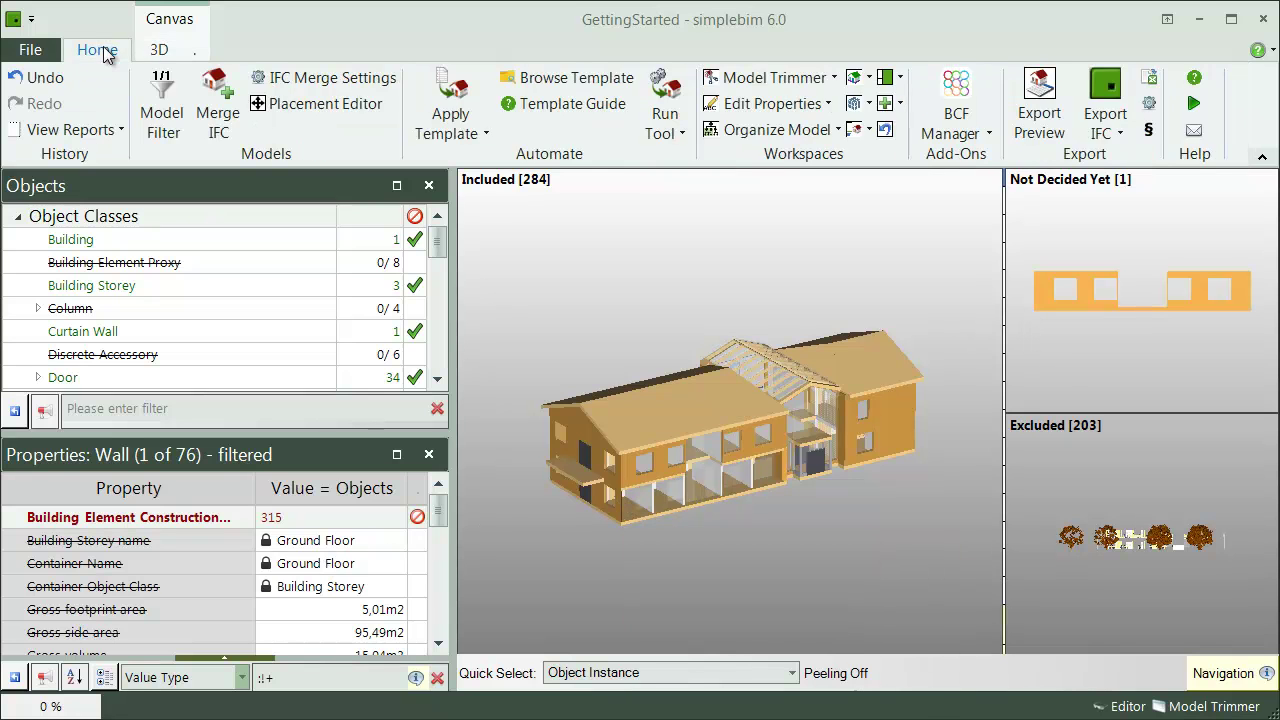
click(40, 78)
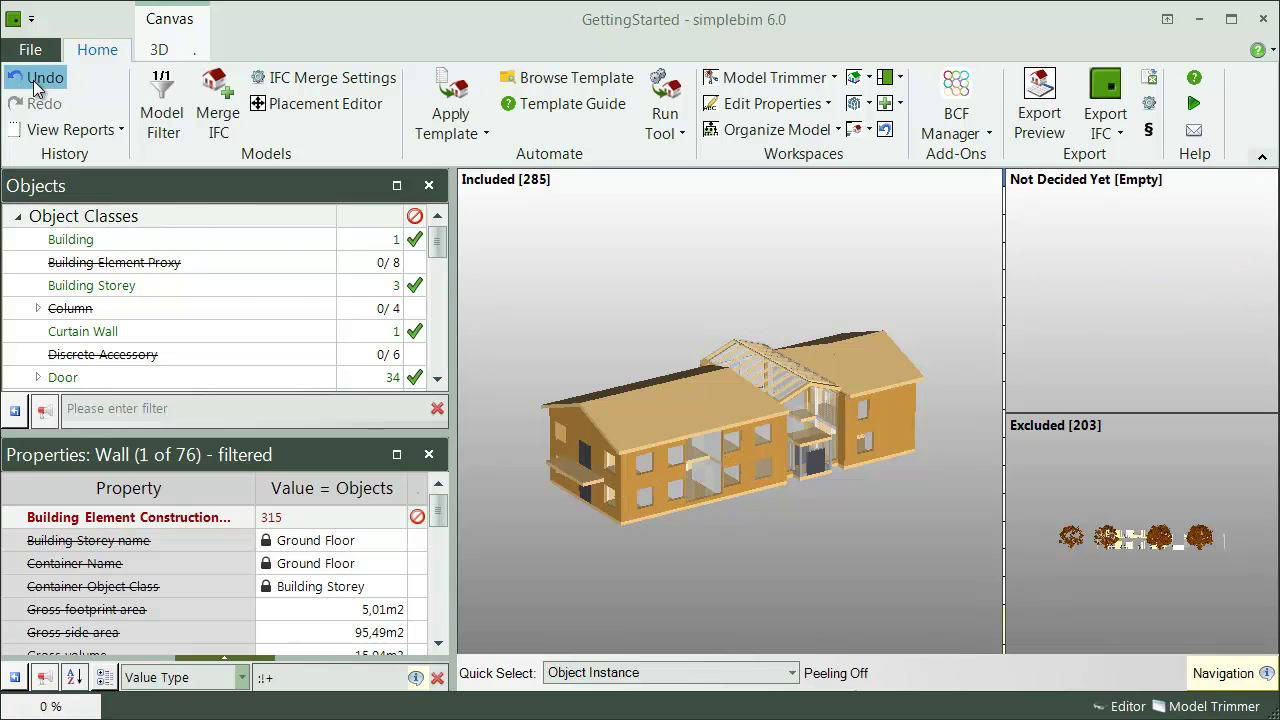
right_click(605, 568)
click(541, 634)
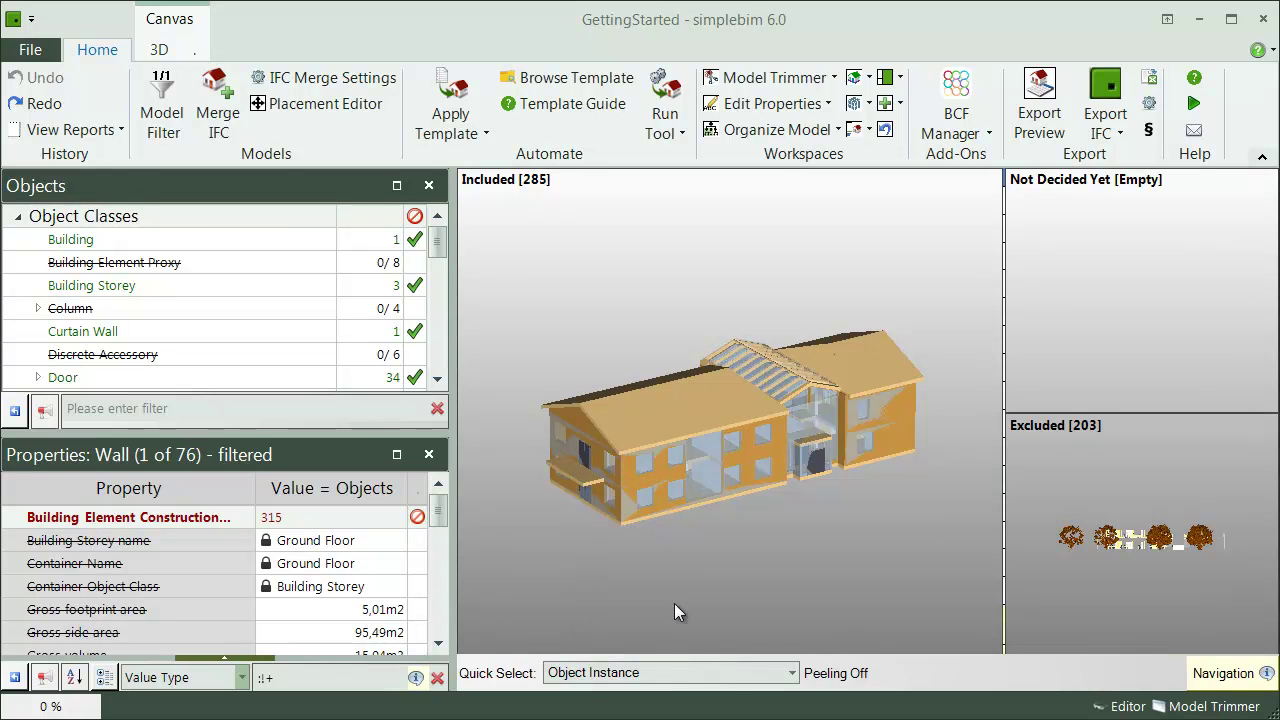
With Quick Select set to Object Class, hide all 76 walls and isolate the 31 spaces
click(708, 672)
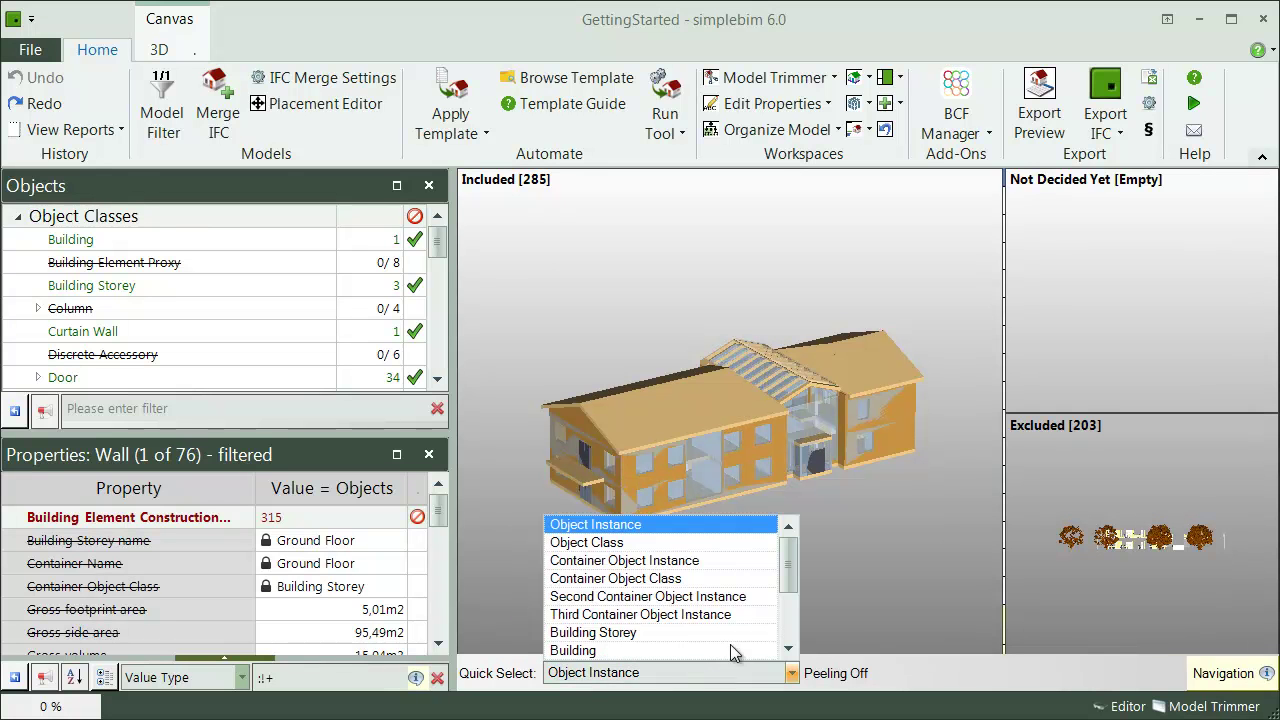
click(690, 545)
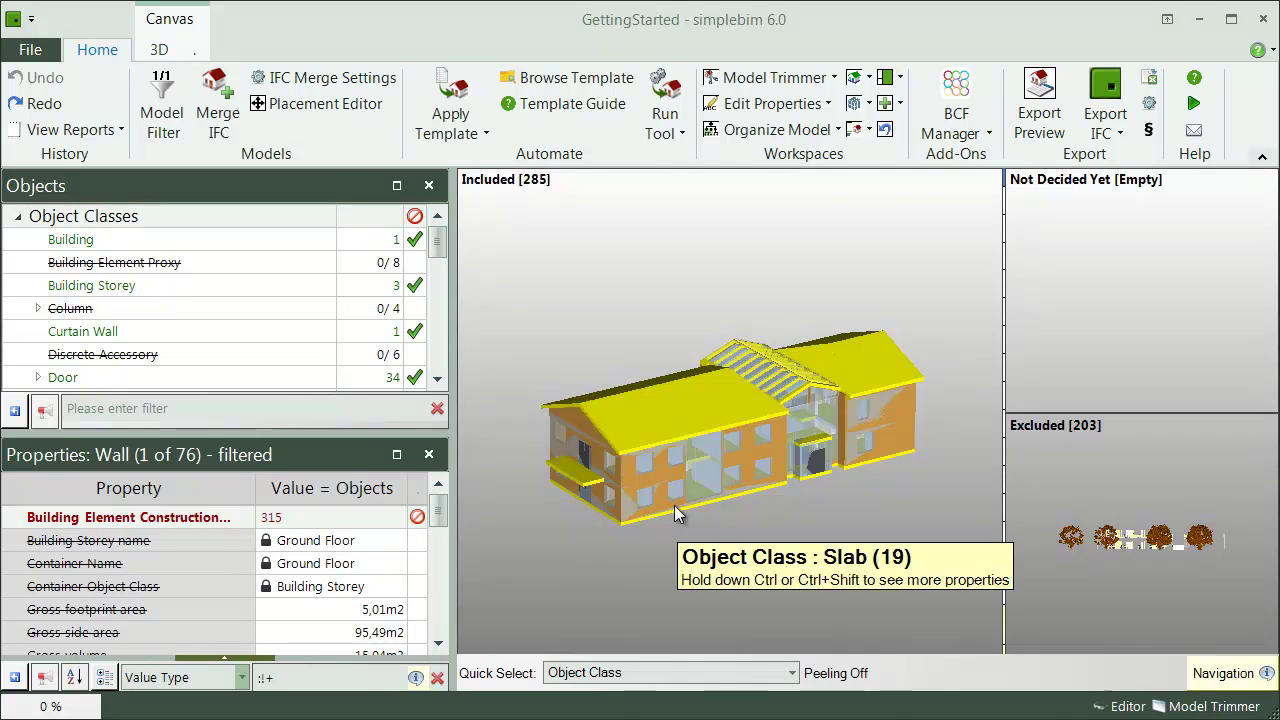
right_click(672, 504)
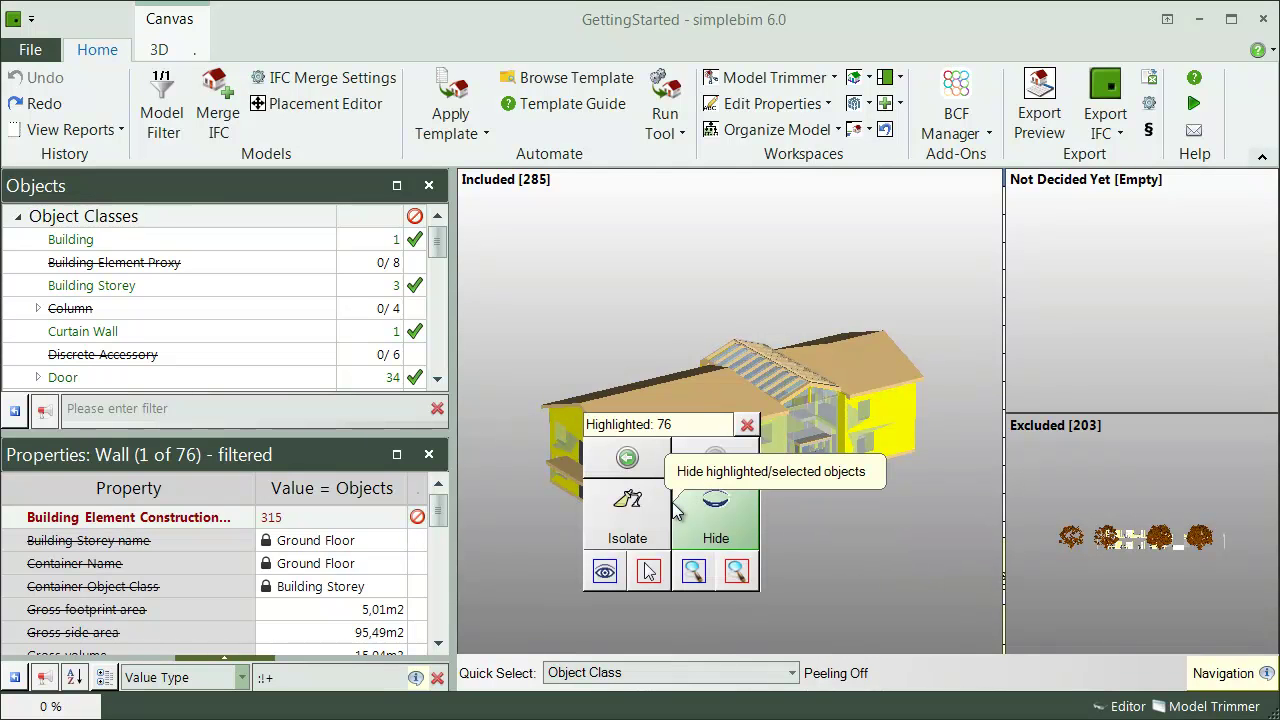
click(719, 513)
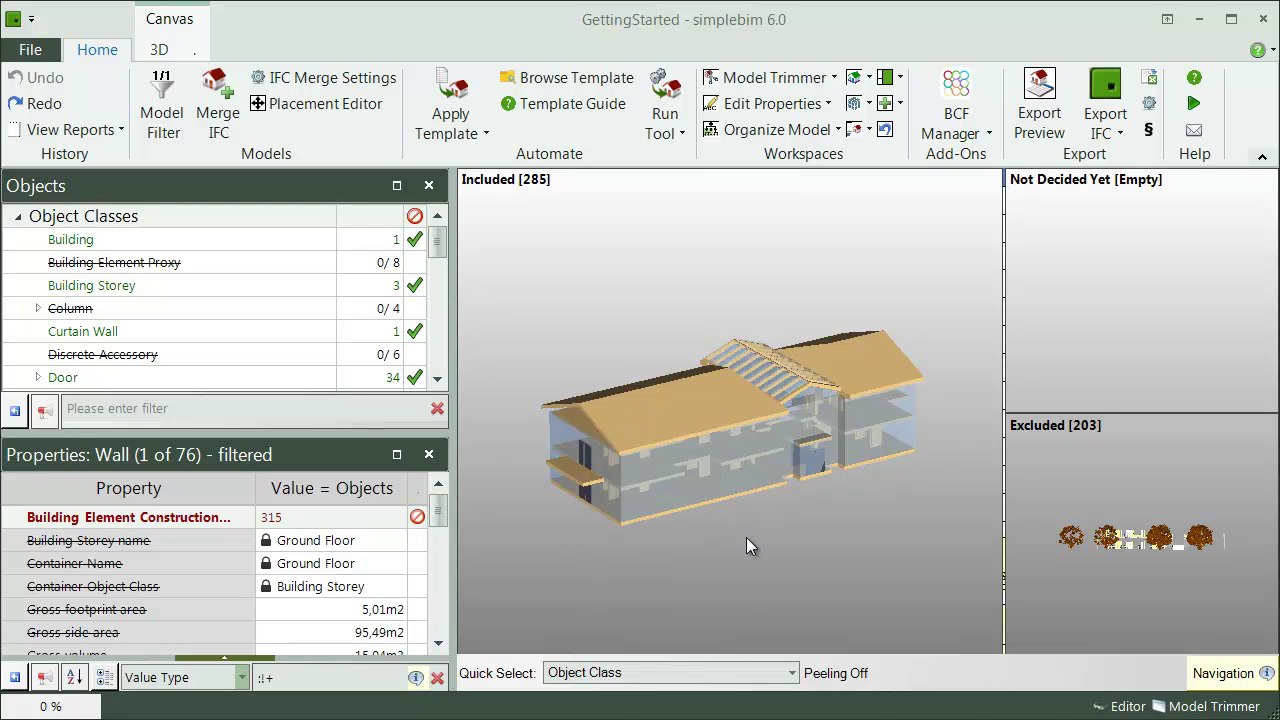
right_click(674, 502)
click(638, 511)
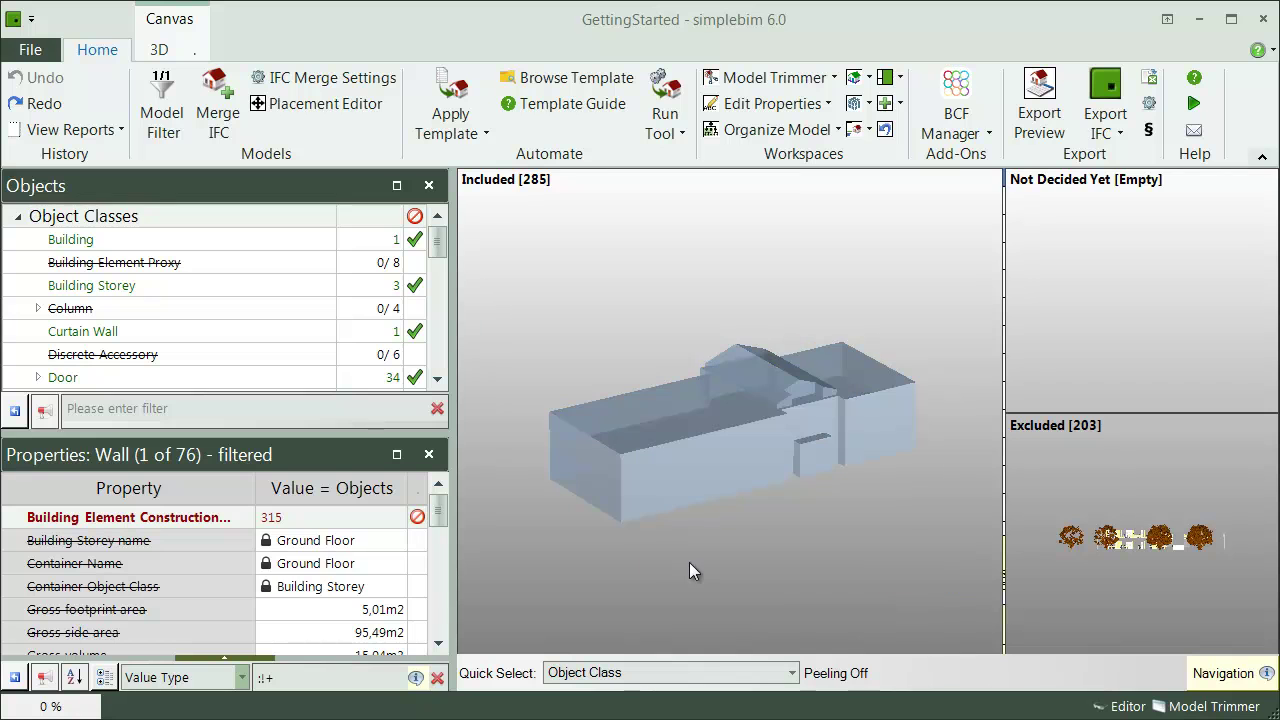
Group quick selection by Space Name and drag the two same-named spaces into Excluded
click(690, 672)
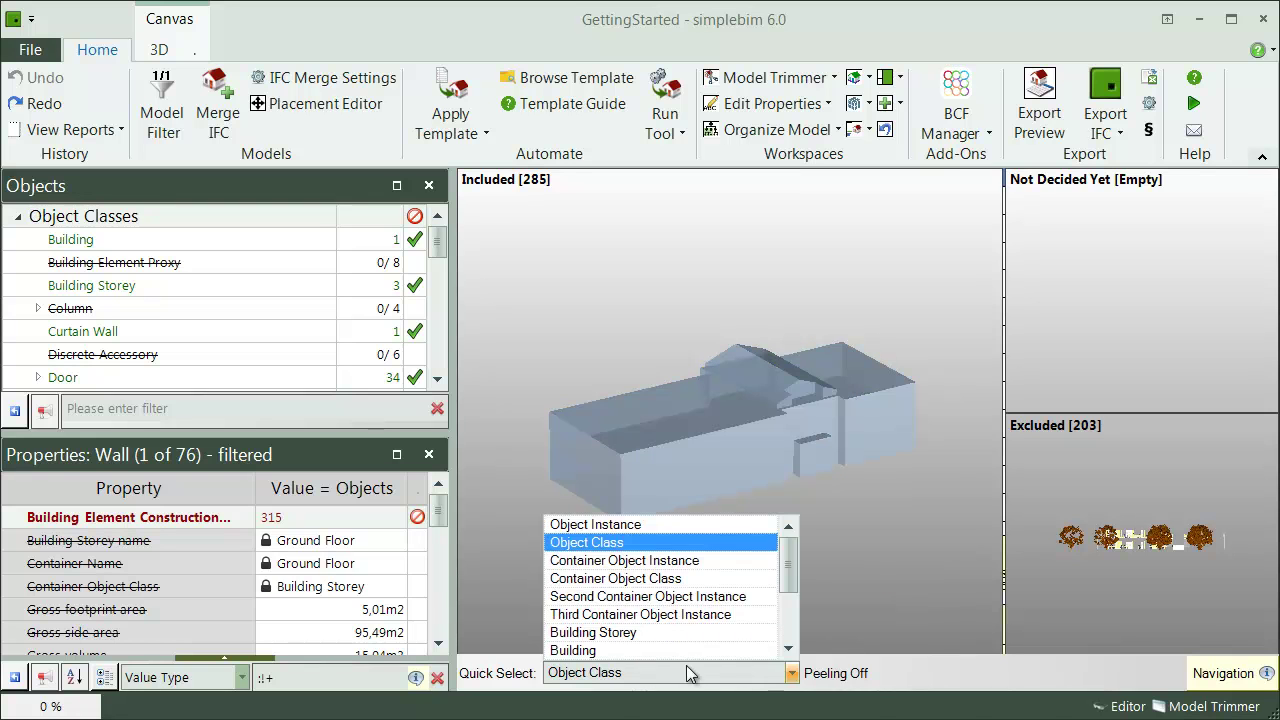
scroll(785, 583, down, 2)
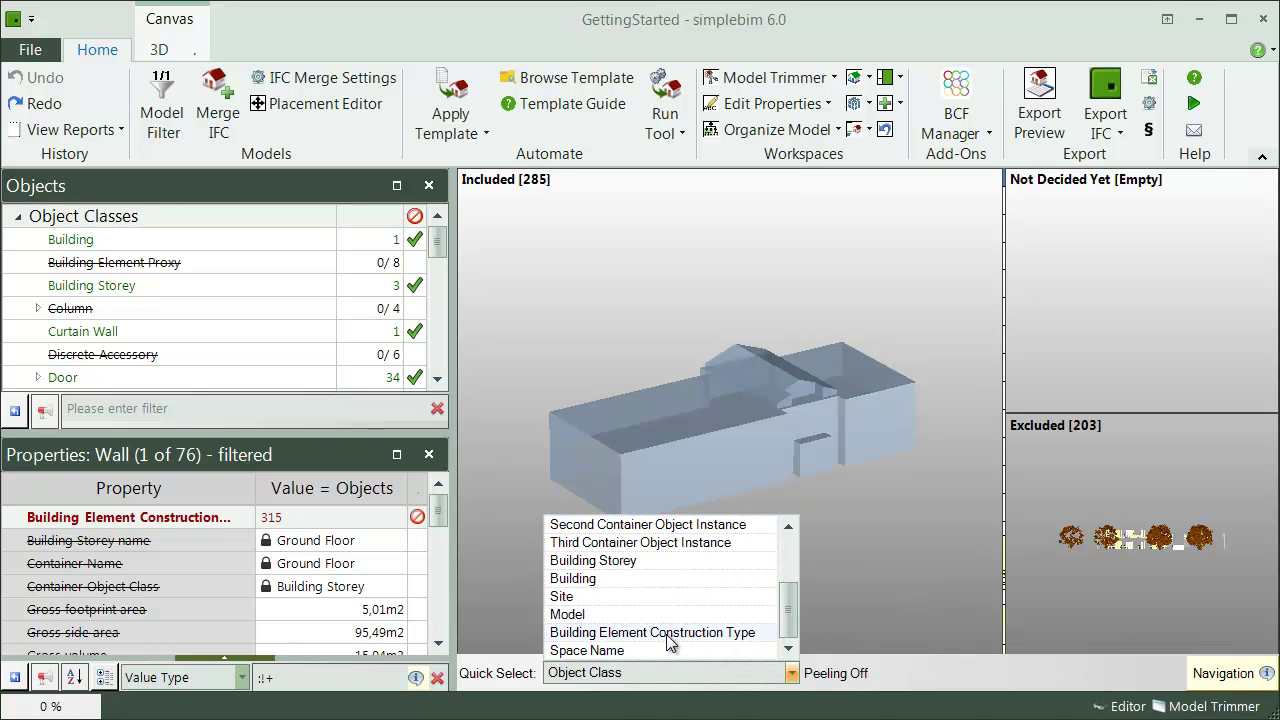
click(653, 650)
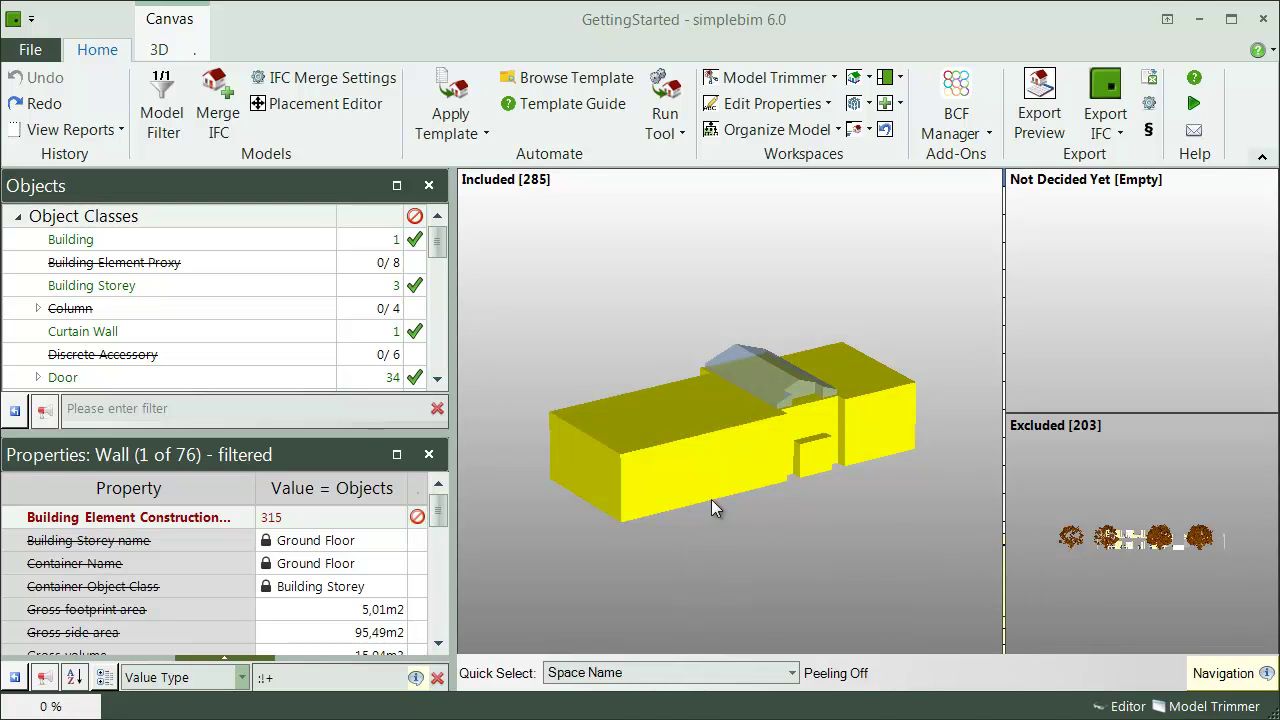
drag(1054, 566, 1054, 566)
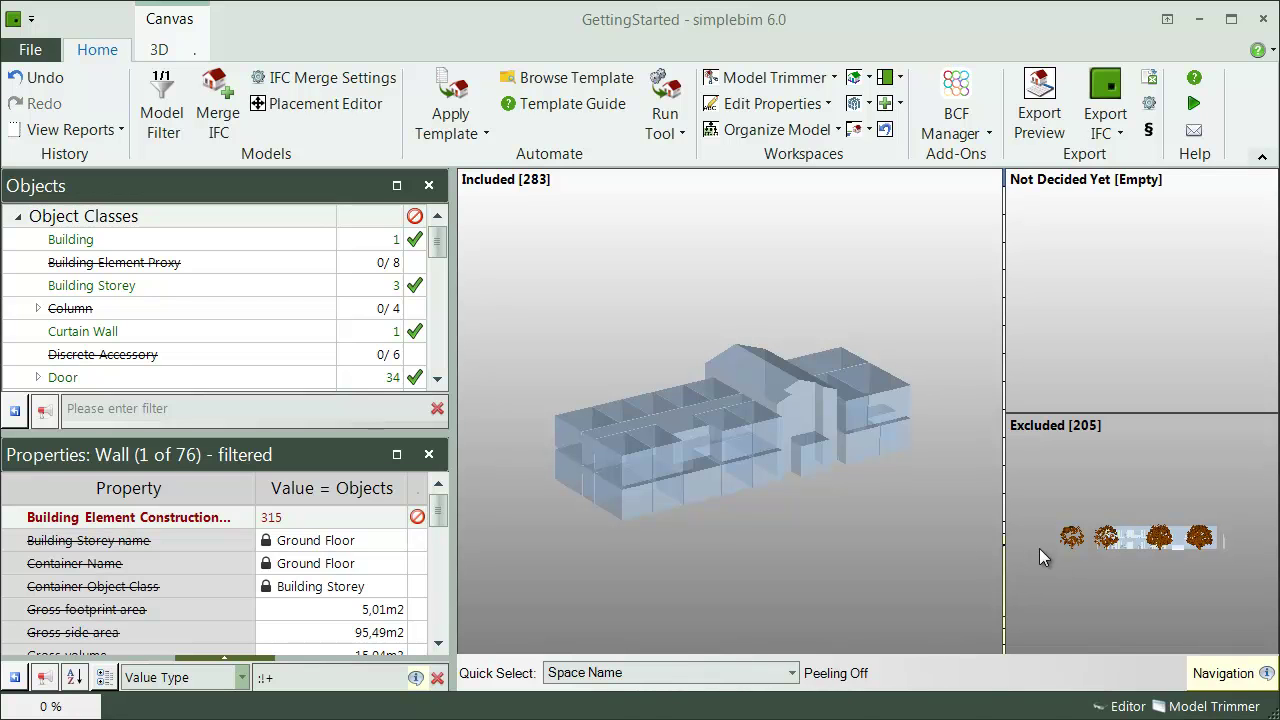
drag(1039, 548, 1115, 606)
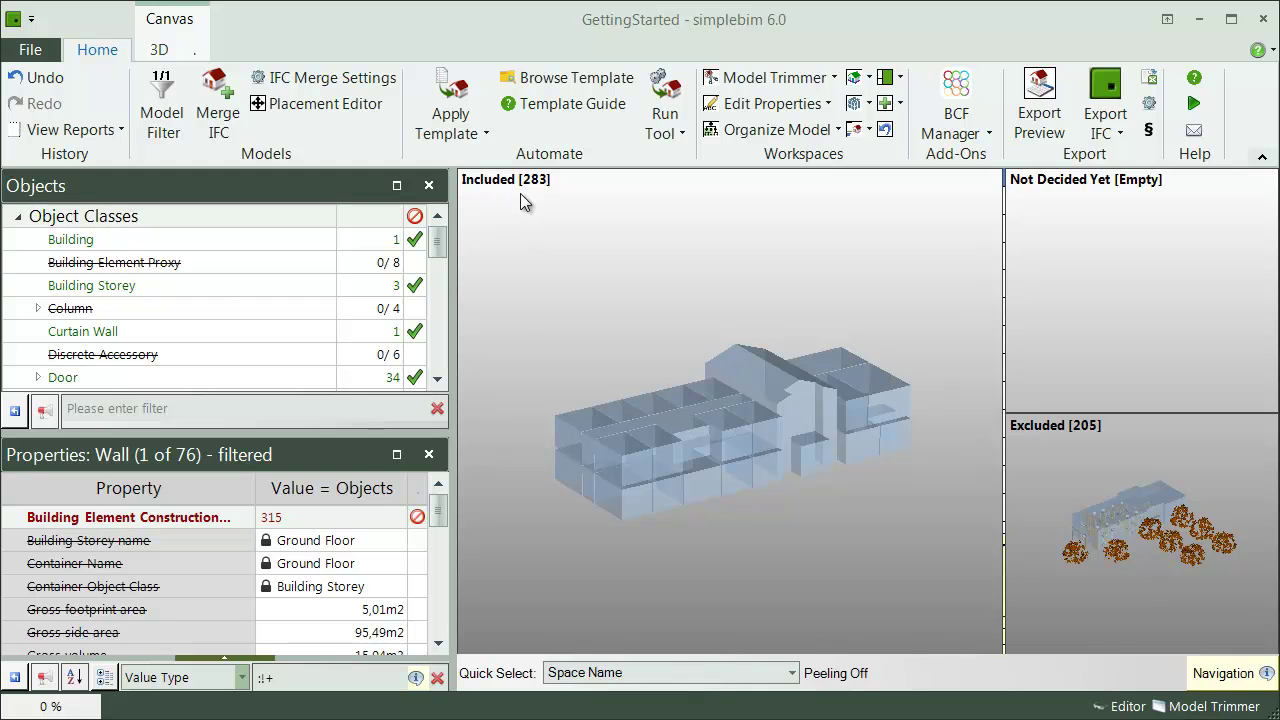
Show the full model again and list the 76 walls' properties in a maximized Properties panel
right_click(527, 302)
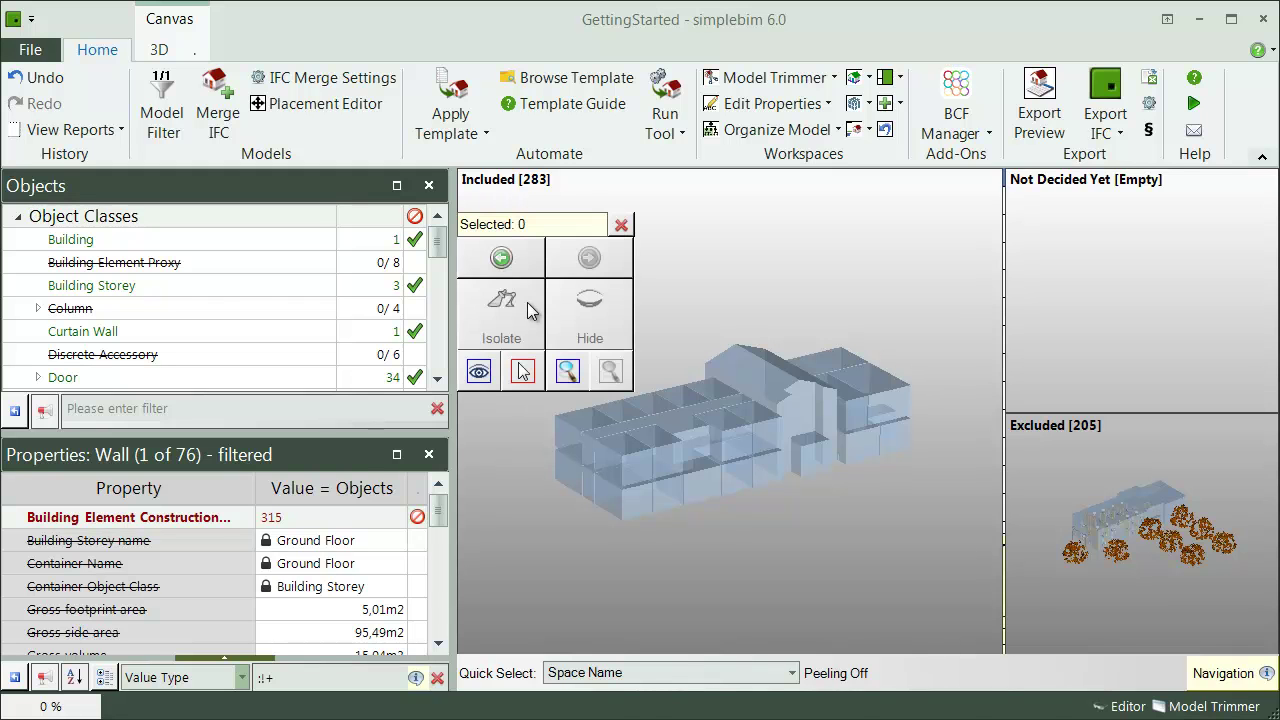
click(493, 368)
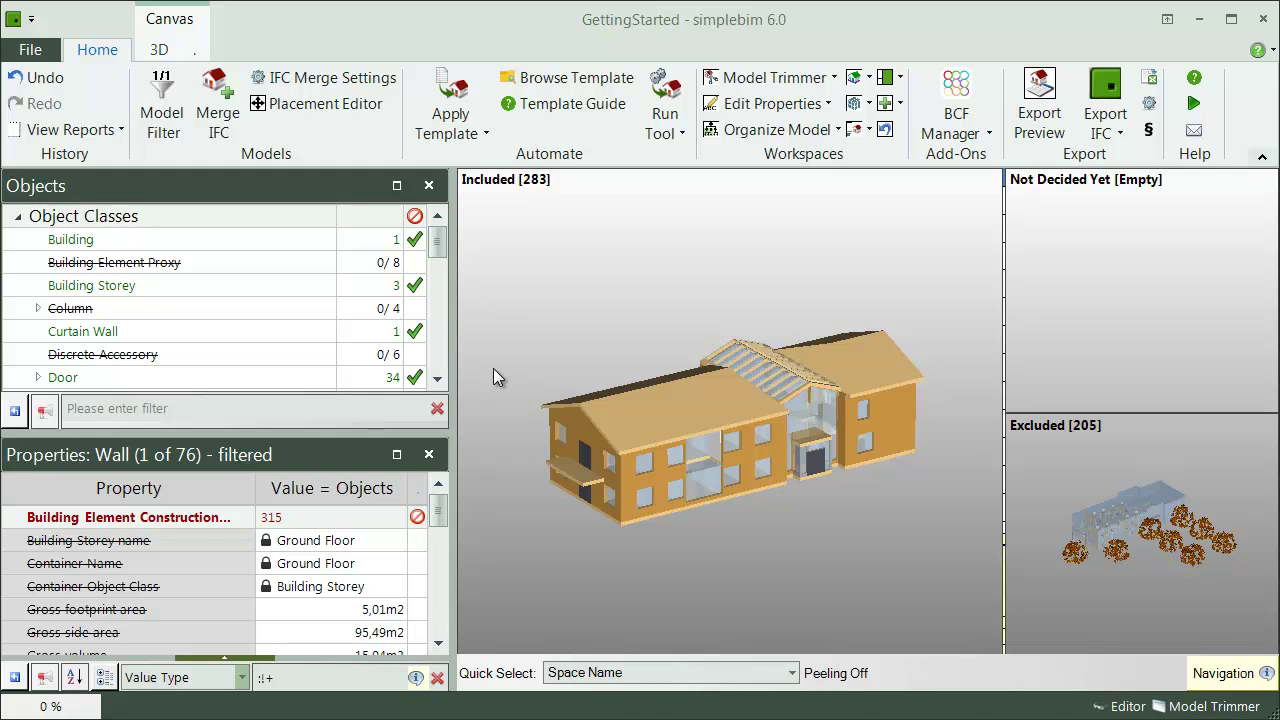
drag(435, 242, 435, 322)
click(208, 310)
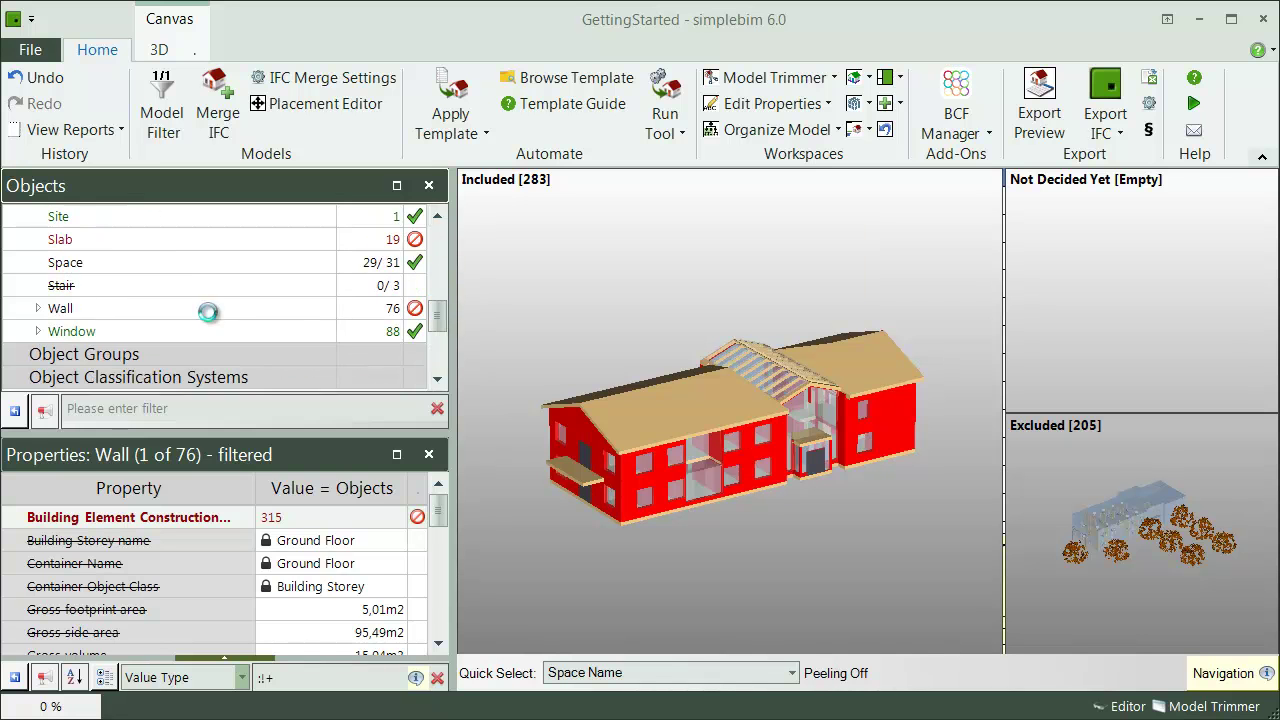
click(396, 454)
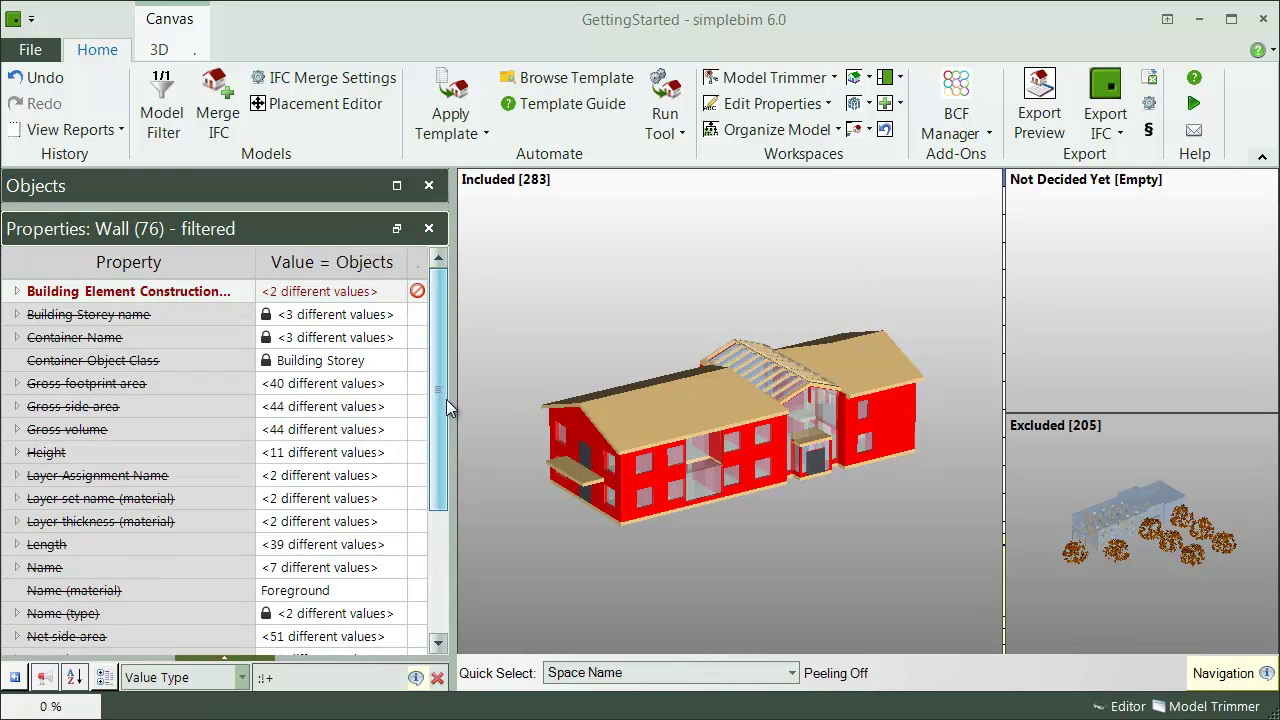
drag(438, 397, 421, 539)
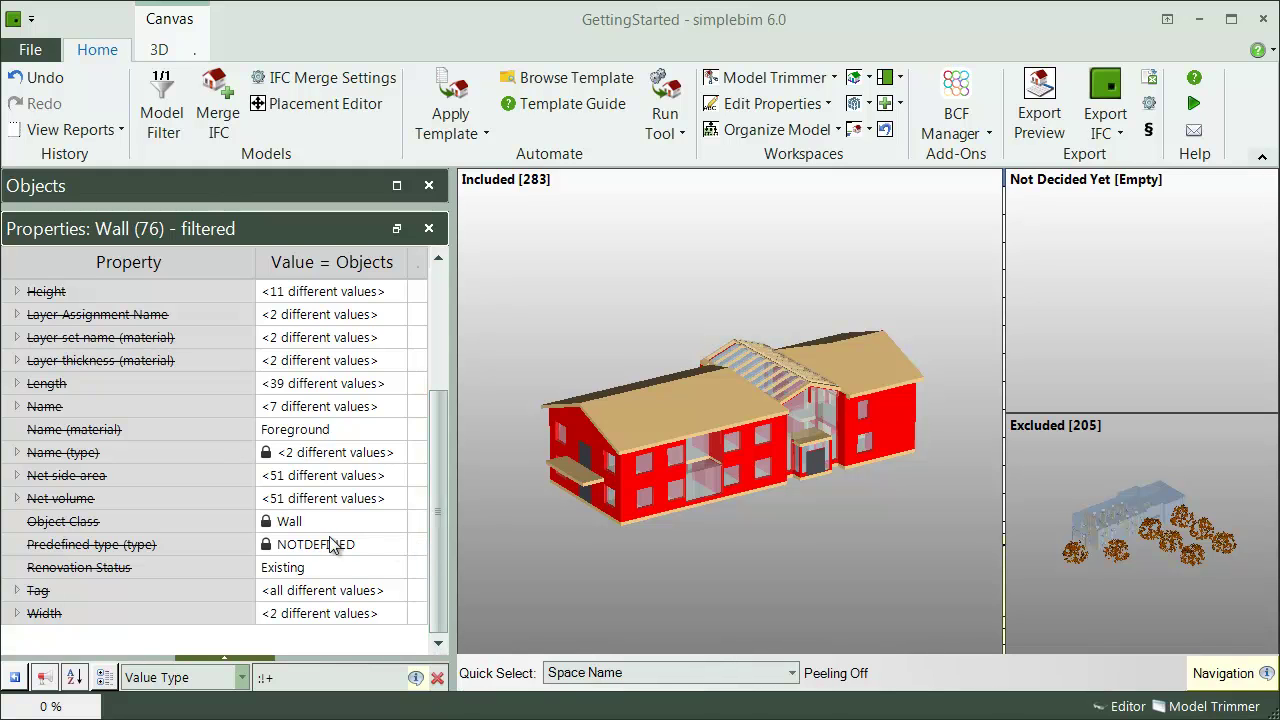
Include then re-exclude Renovation Status, and filter properties by 'buil' before clearing the filter
right_click(120, 572)
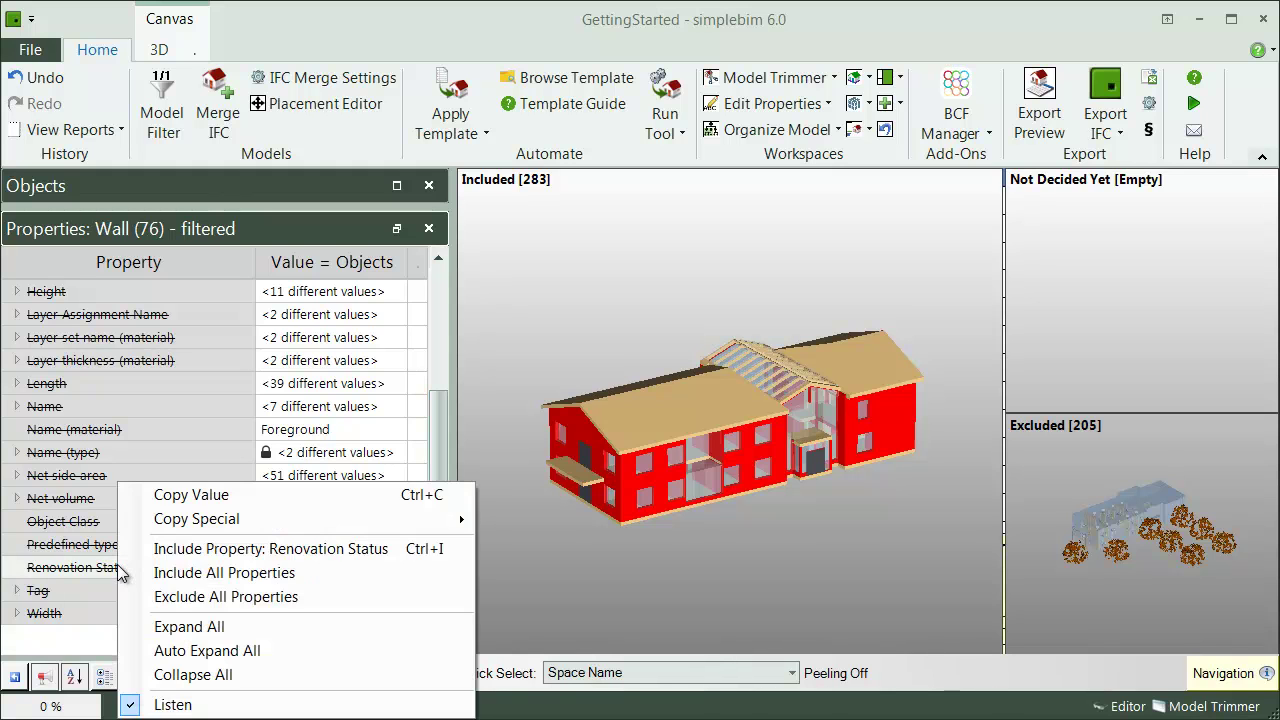
click(222, 552)
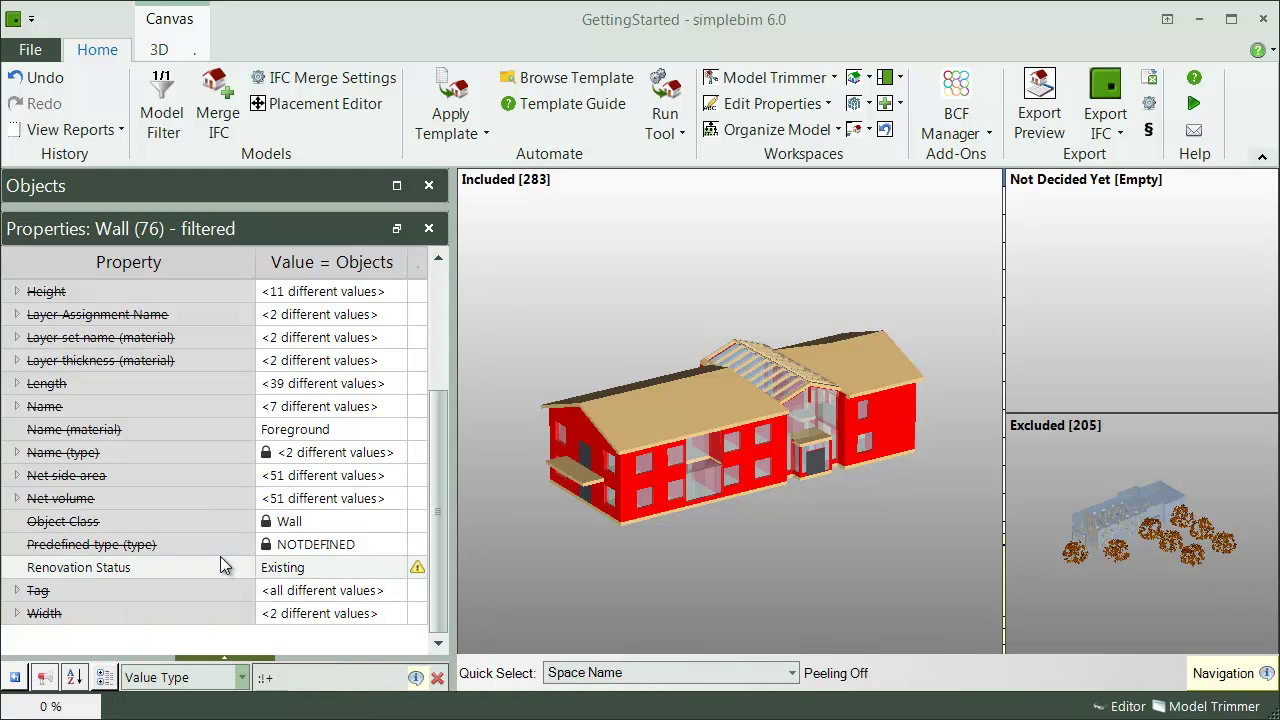
right_click(168, 566)
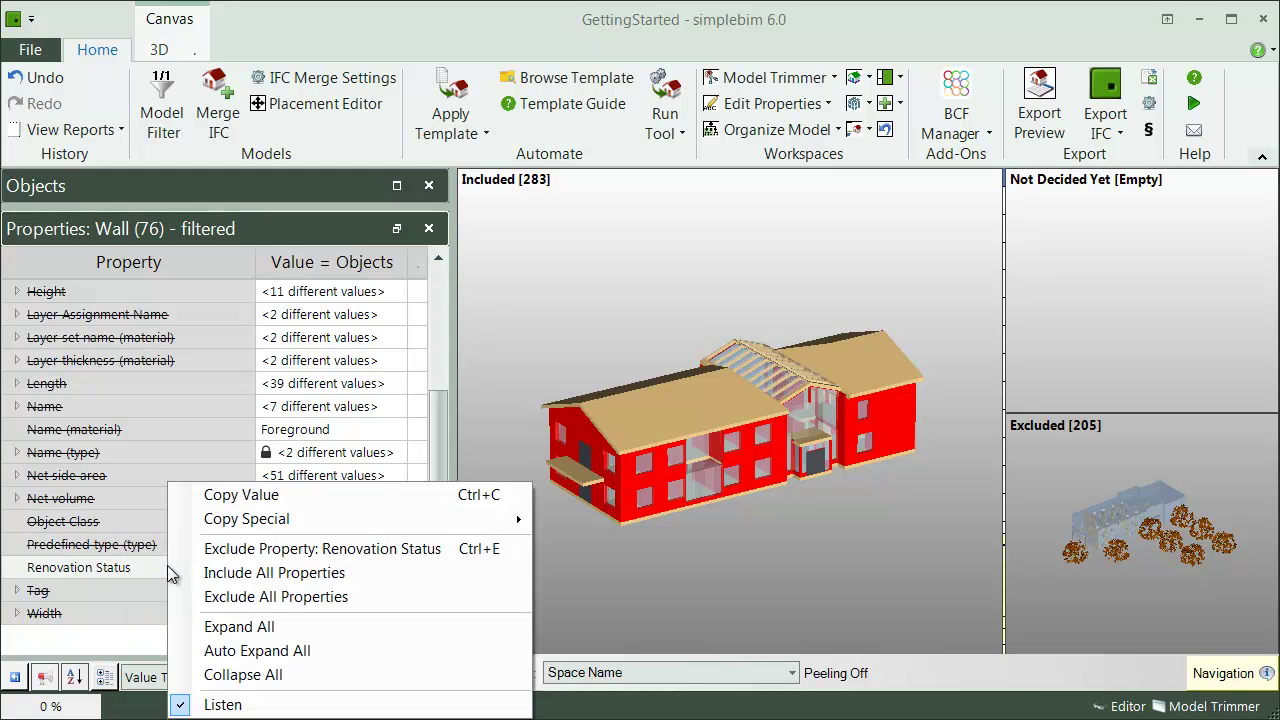
click(292, 549)
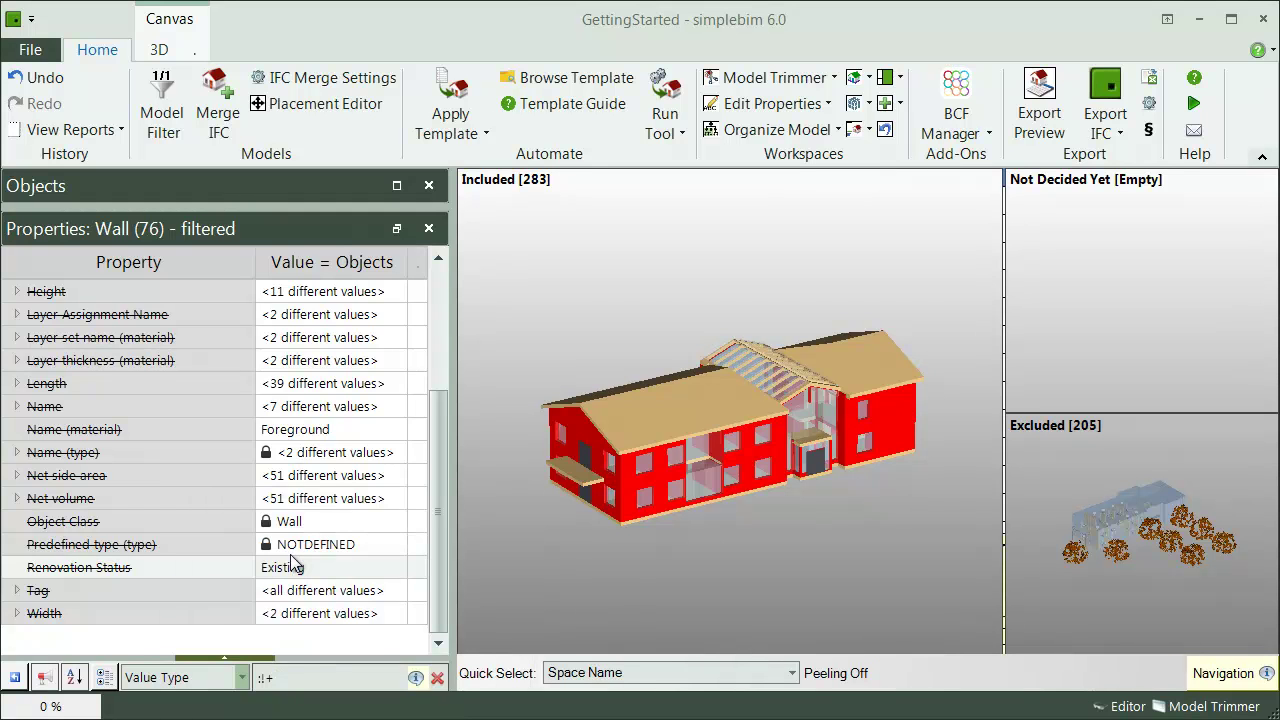
click(300, 678)
text(buil)
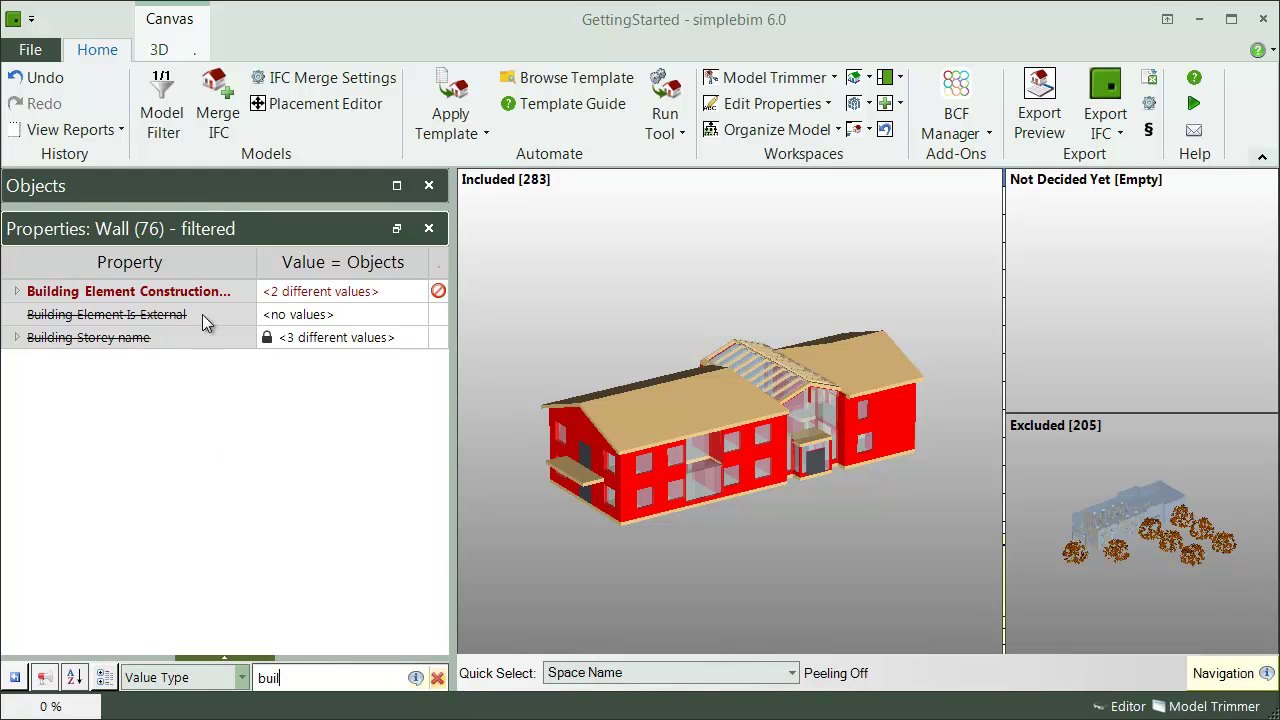
click(439, 679)
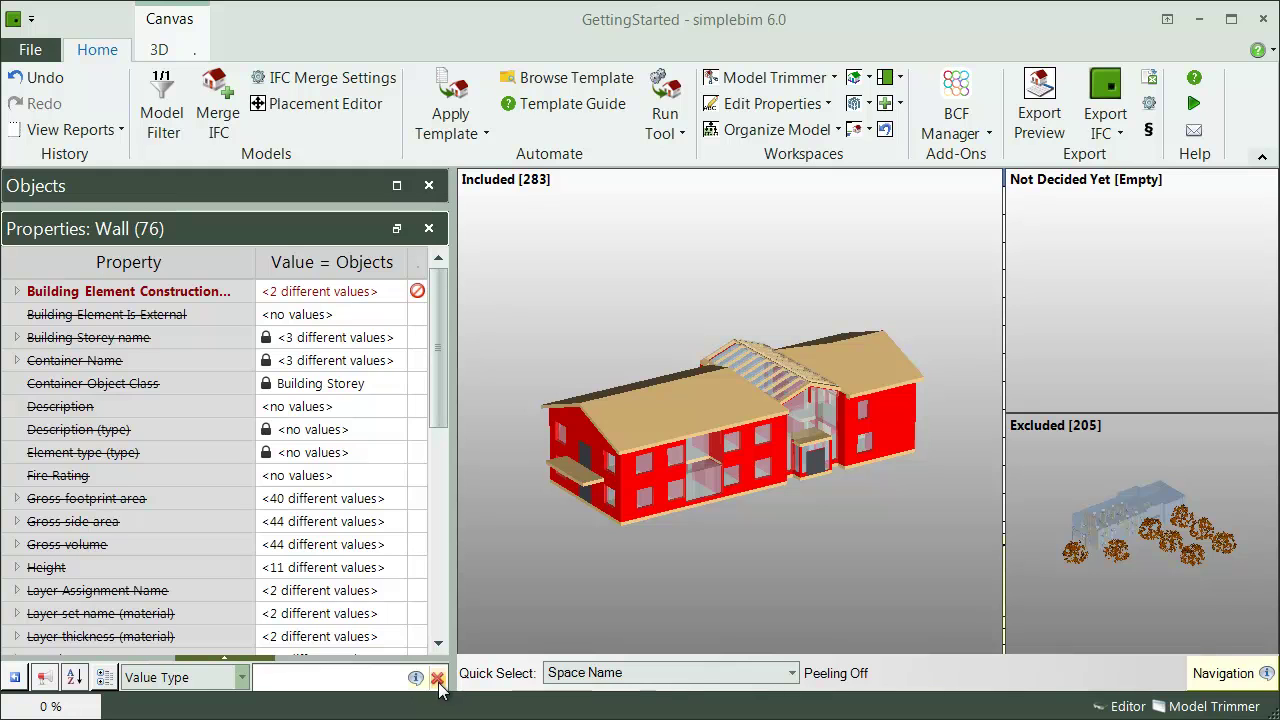
Restore the Properties panel to normal size and scroll through the Run Tool model tools list
click(397, 232)
click(397, 232)
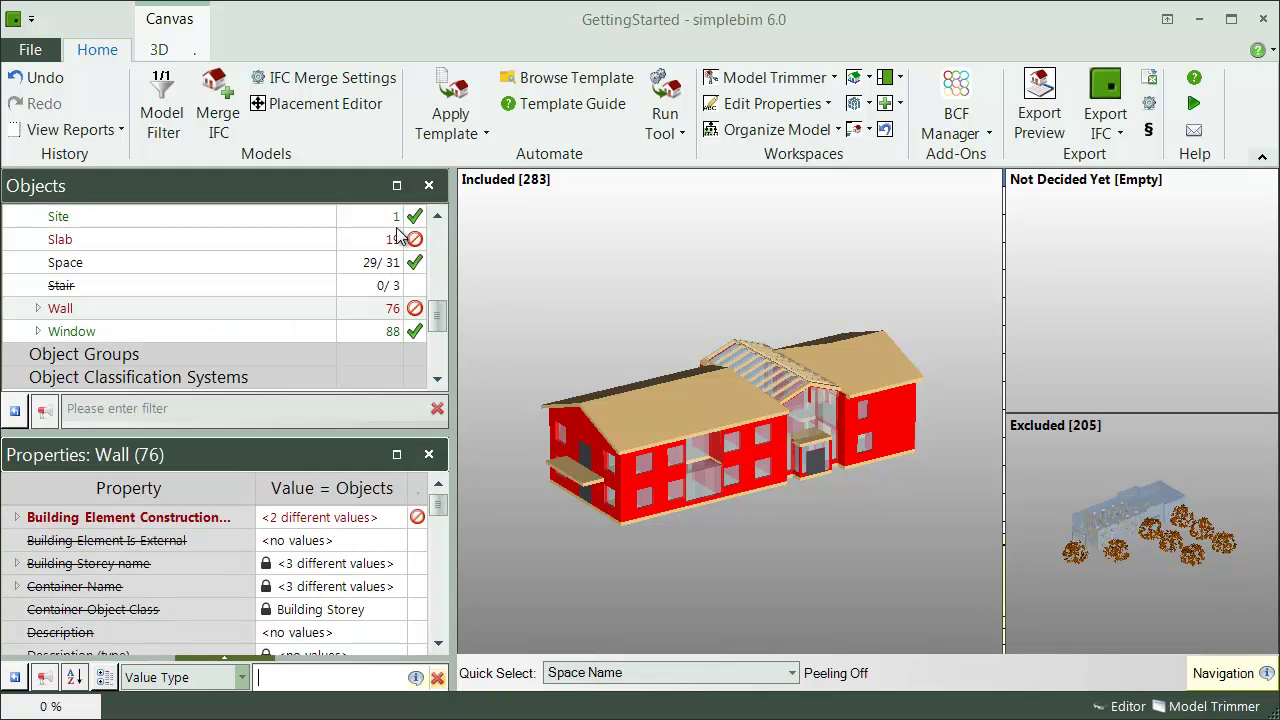
click(670, 138)
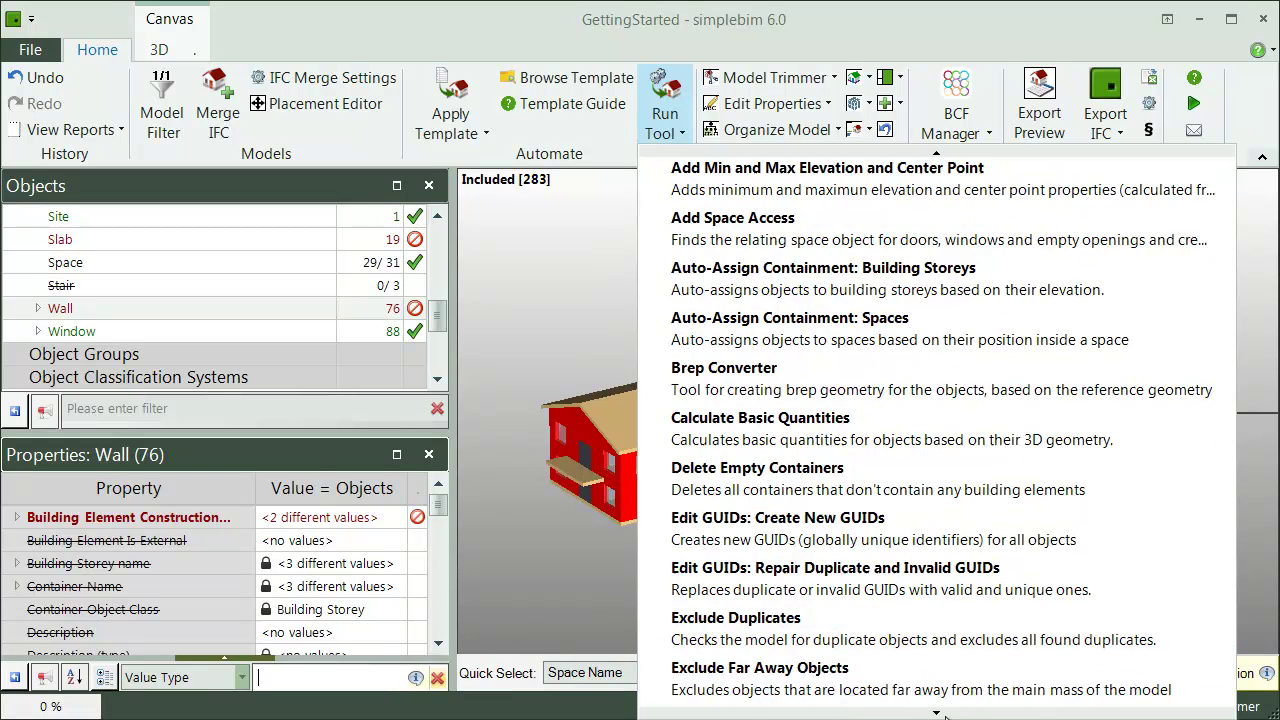
scroll(830, 662, down, 5)
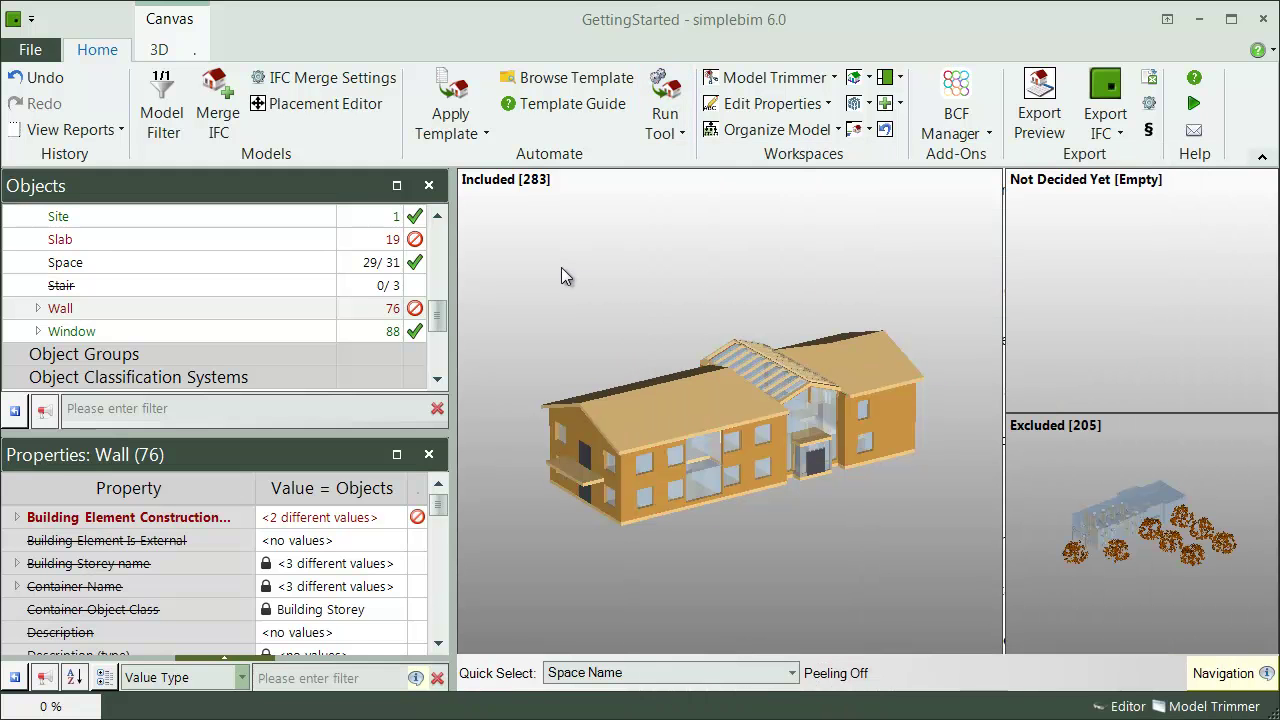
Close the tool list, check the Wall and Slab construction-type validation failures, and open Edit Properties
click(561, 267)
mouse_move(409, 307)
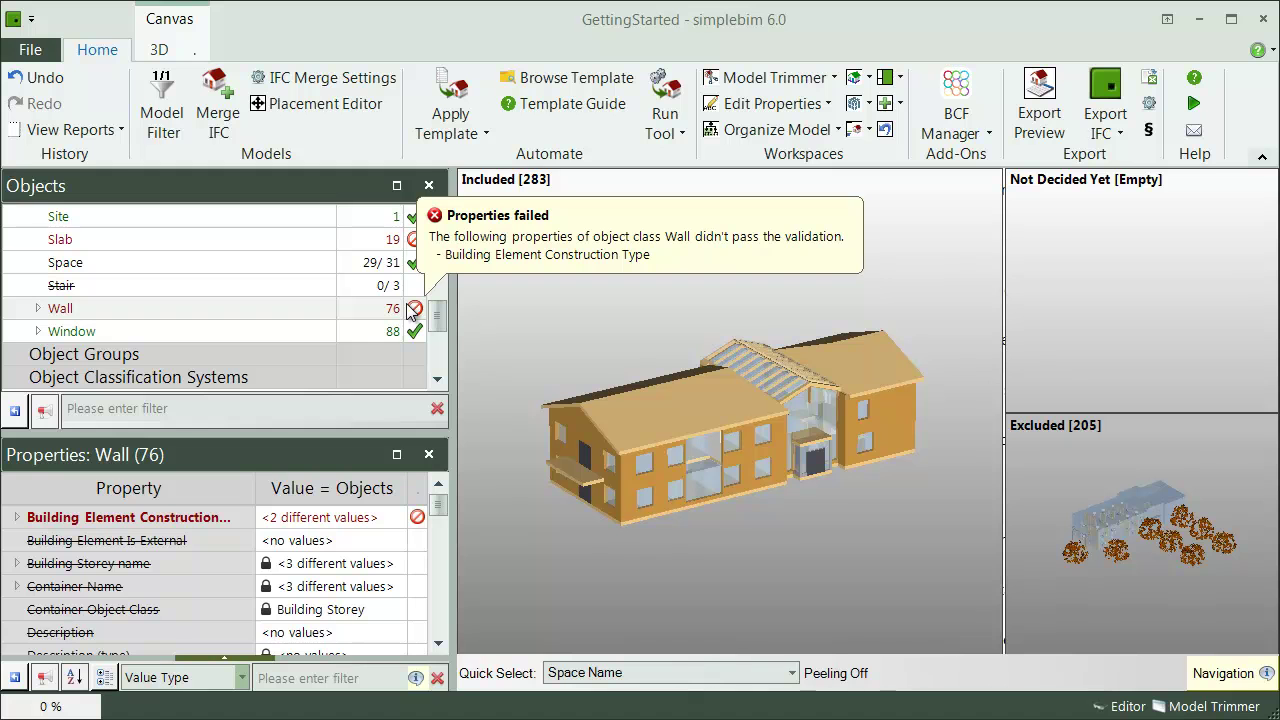
mouse_move(412, 241)
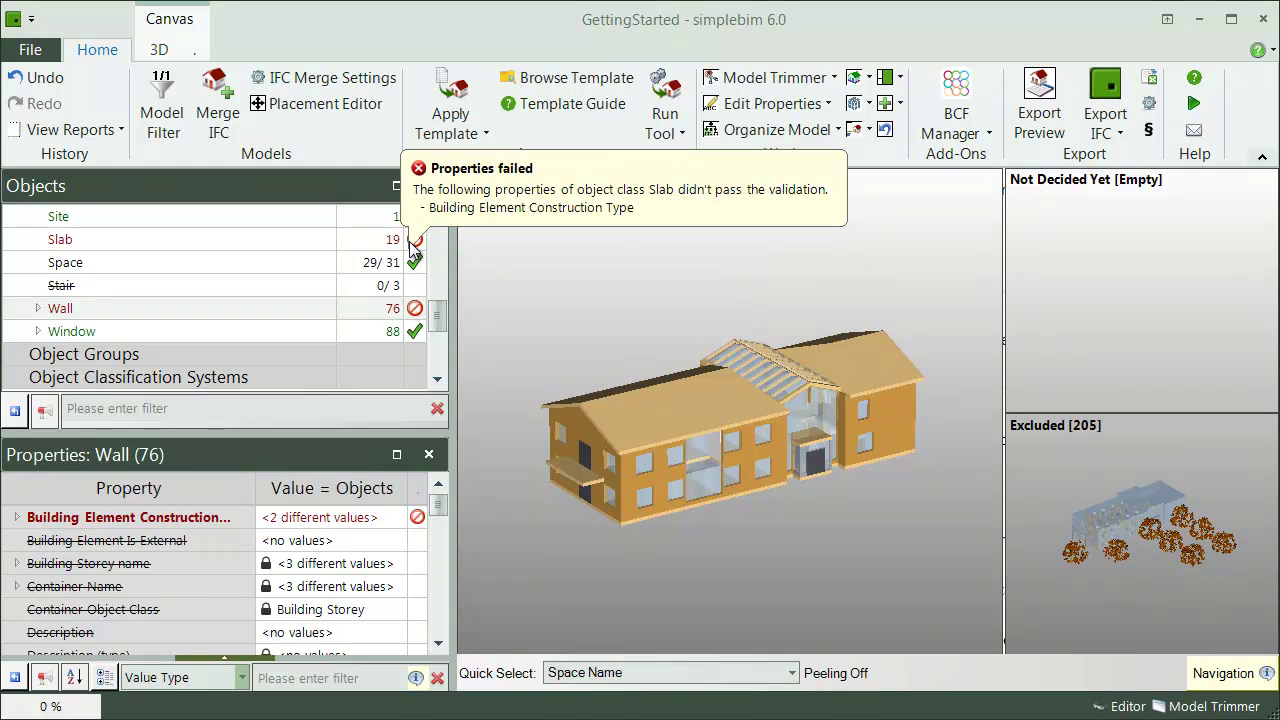
mouse_move(416, 522)
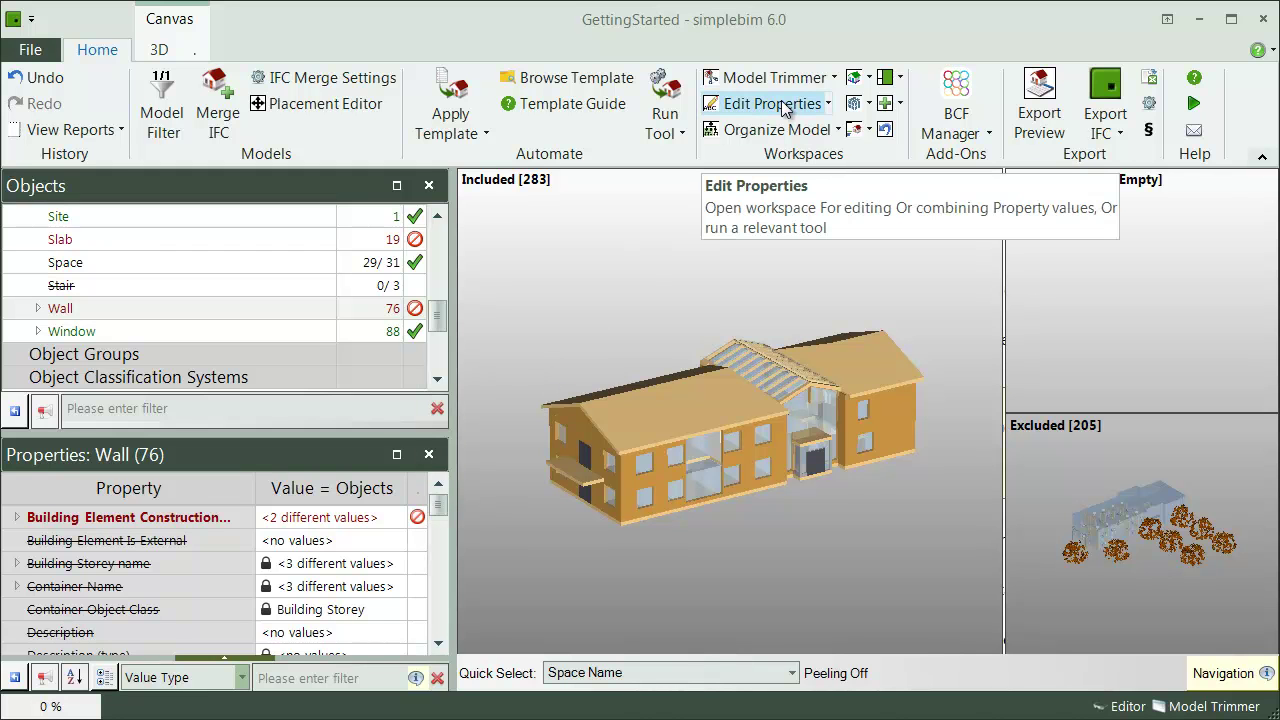
click(828, 104)
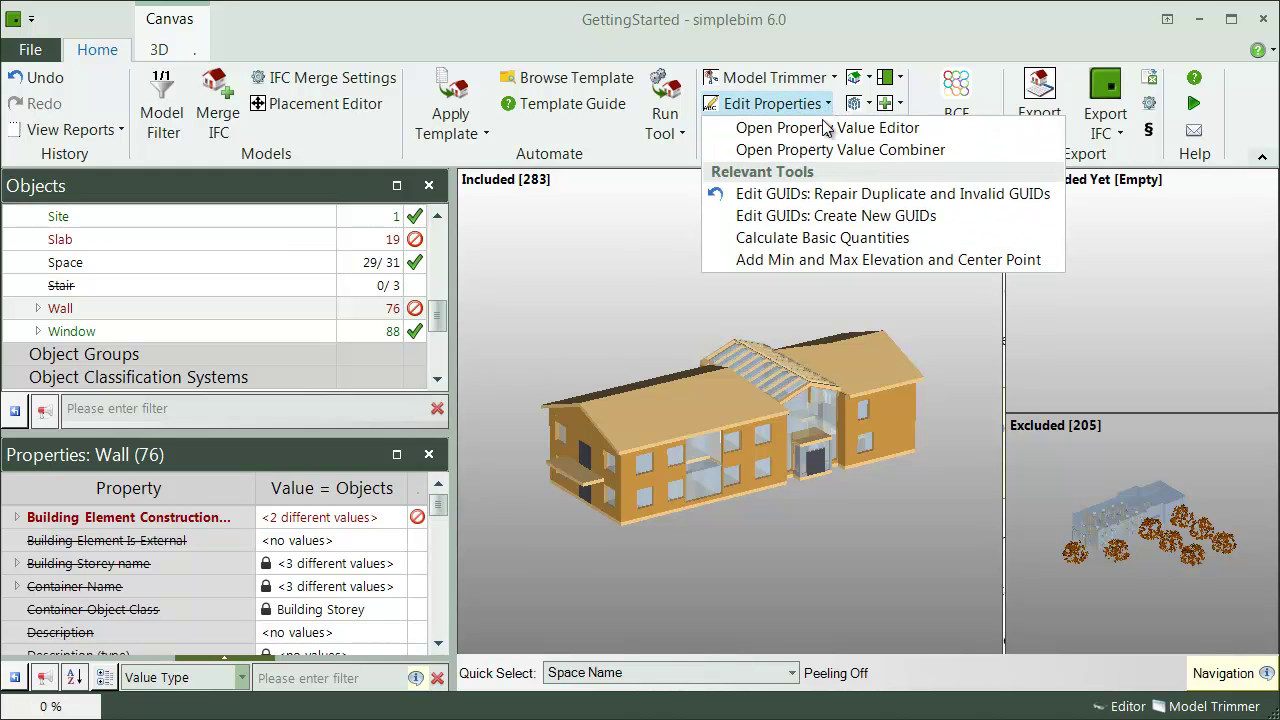